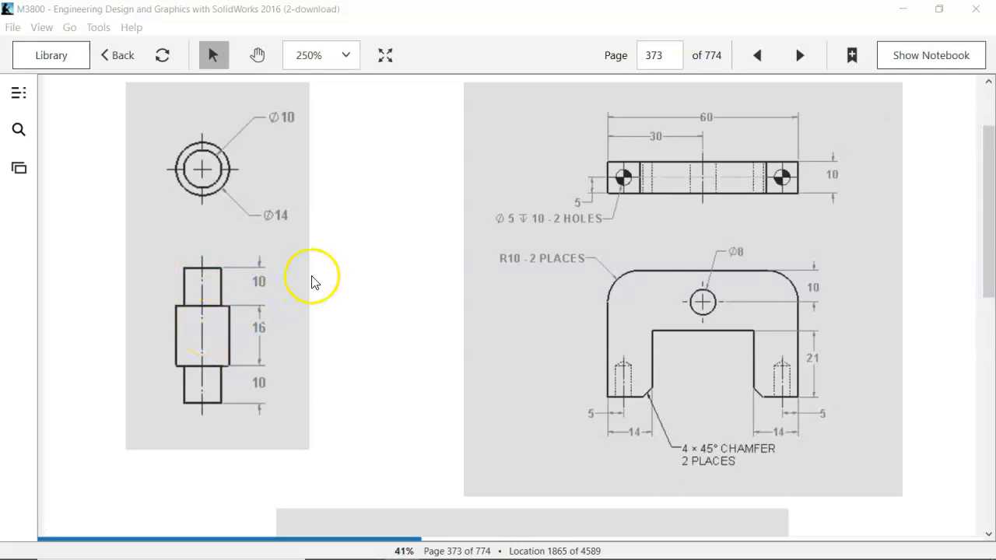
# Switch to SOLIDWORKS, create a new part from the Part mm template and start a sketch on the Front Plane.
pyautogui.moveTo(733, 39); pyautogui.dragTo(995, 74)
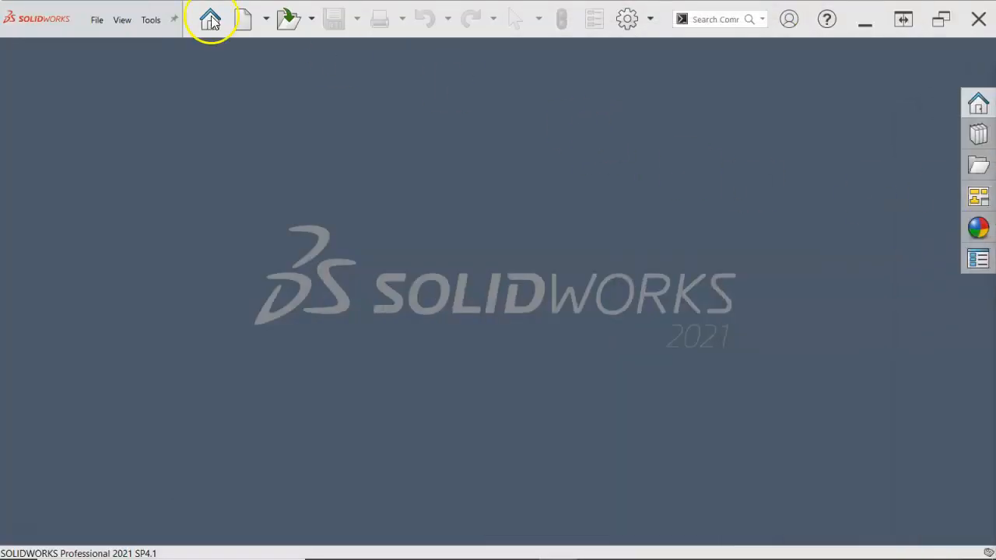
pyautogui.click(242, 19)
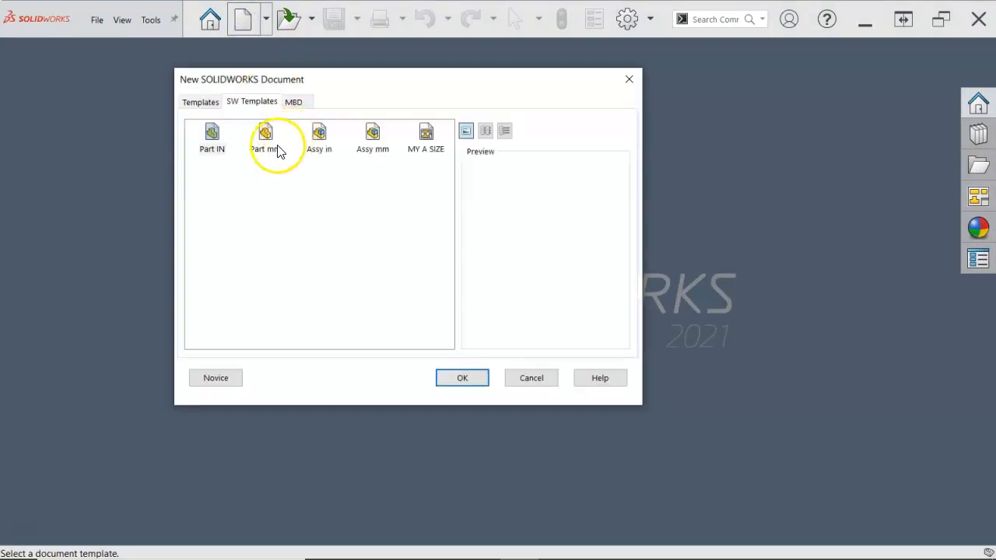
pyautogui.doubleClick(263, 148)
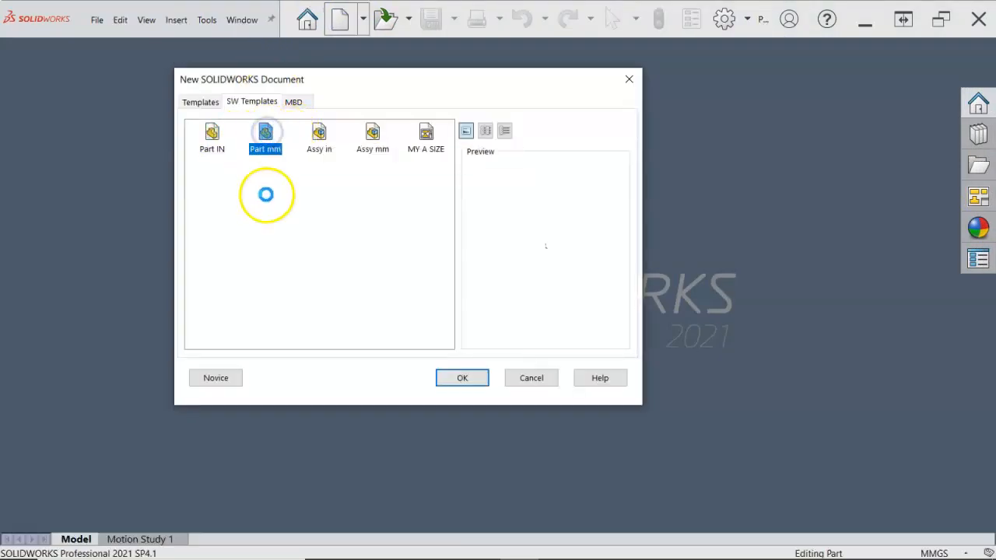
pyautogui.click(62, 192)
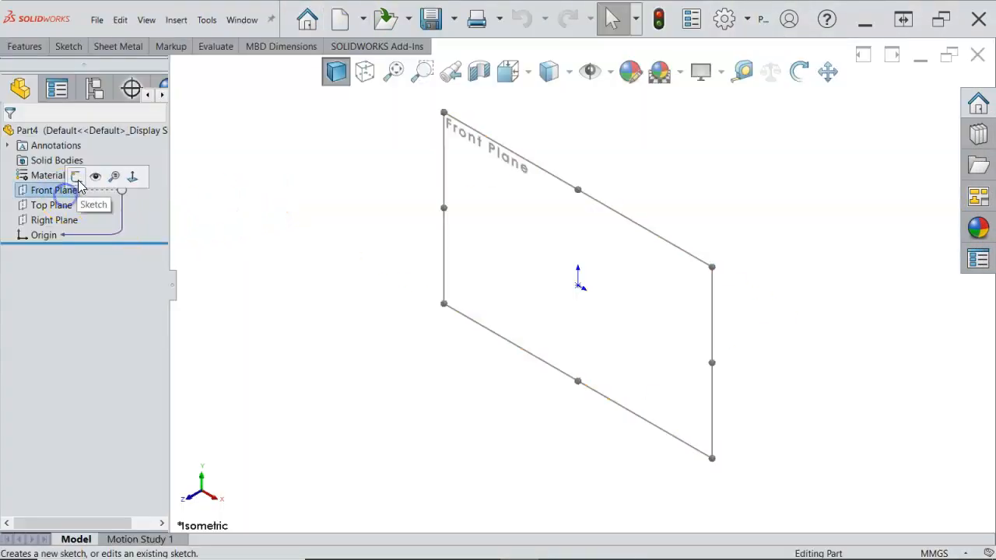
pyautogui.click(78, 176)
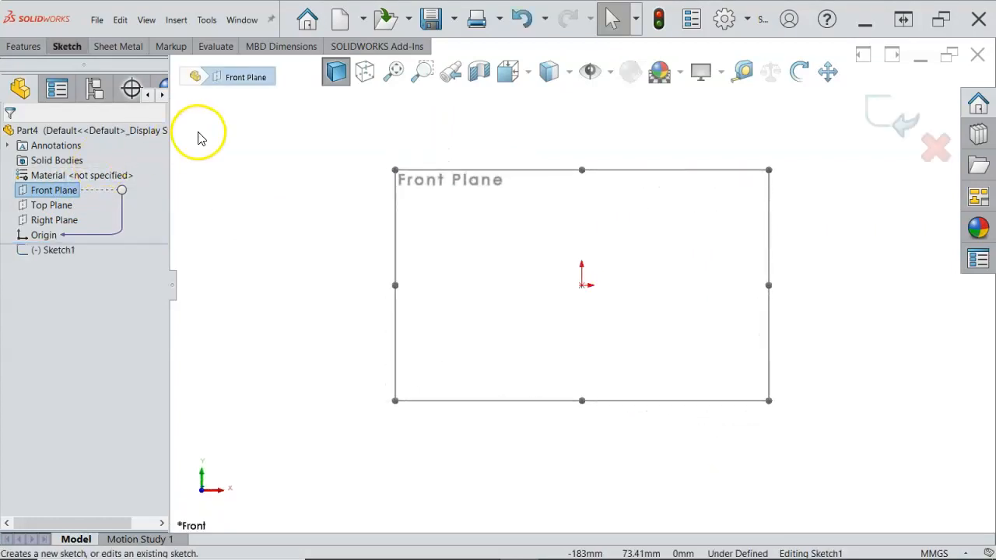
# Draw a vertical construction line of infinite length through the origin.
pyautogui.press('l')
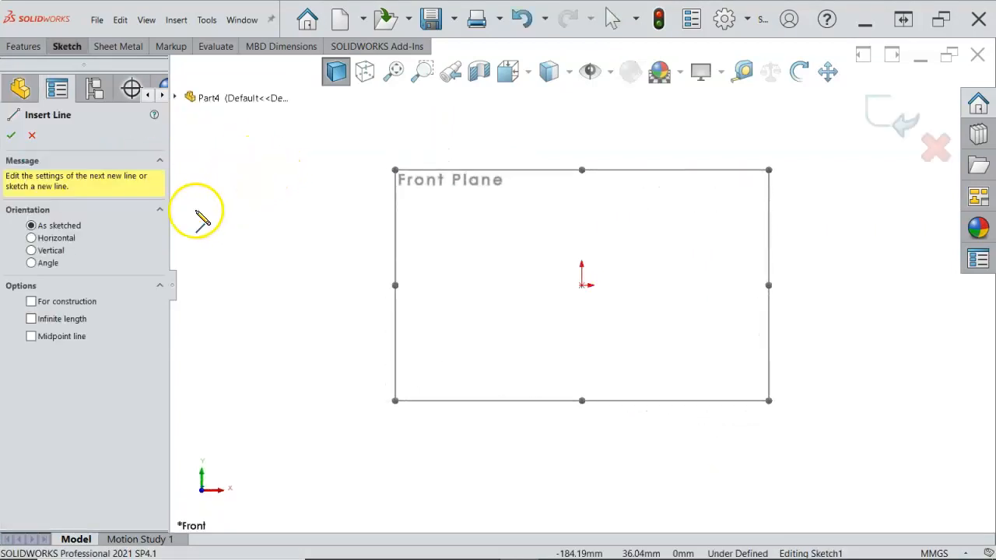
pyautogui.click(50, 252)
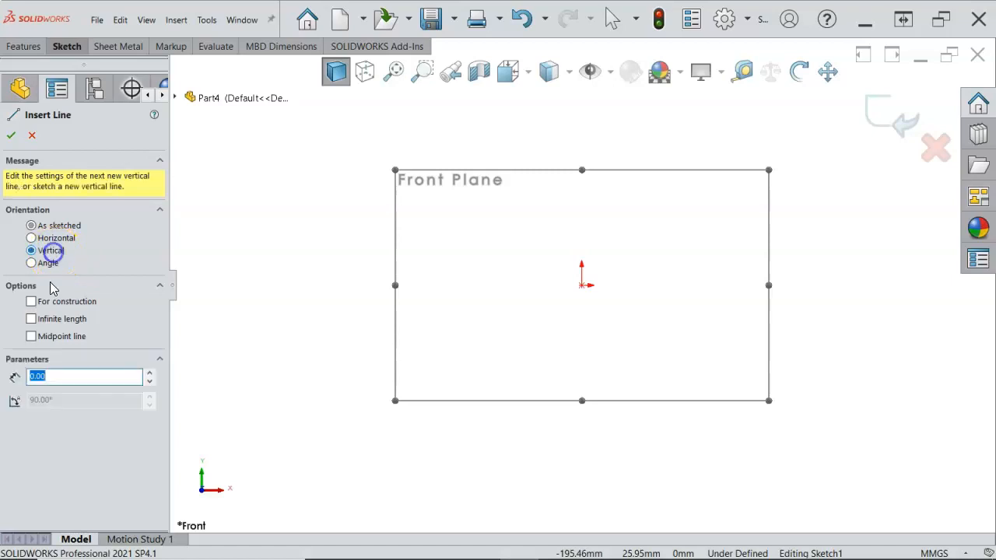
pyautogui.click(31, 301)
pyautogui.click(31, 319)
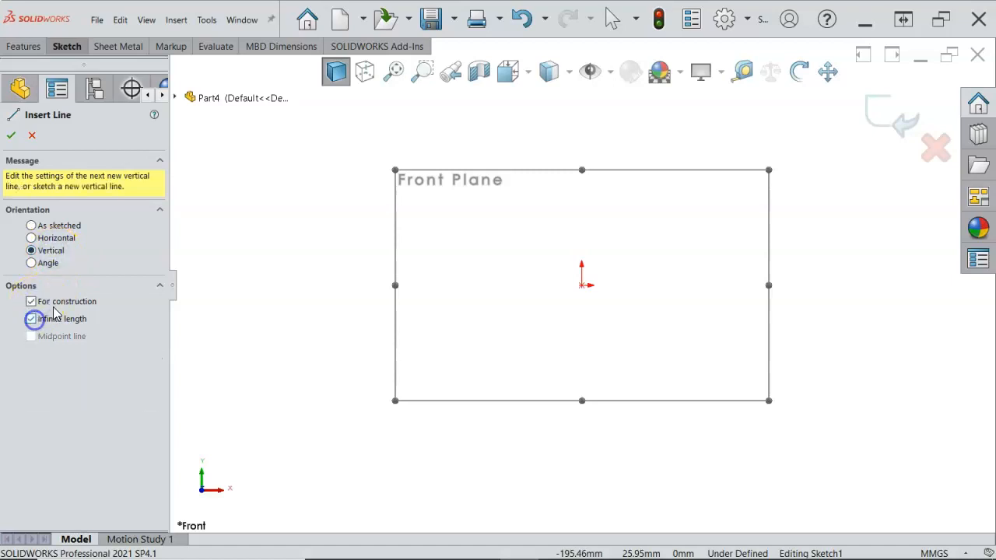
pyautogui.click(583, 285)
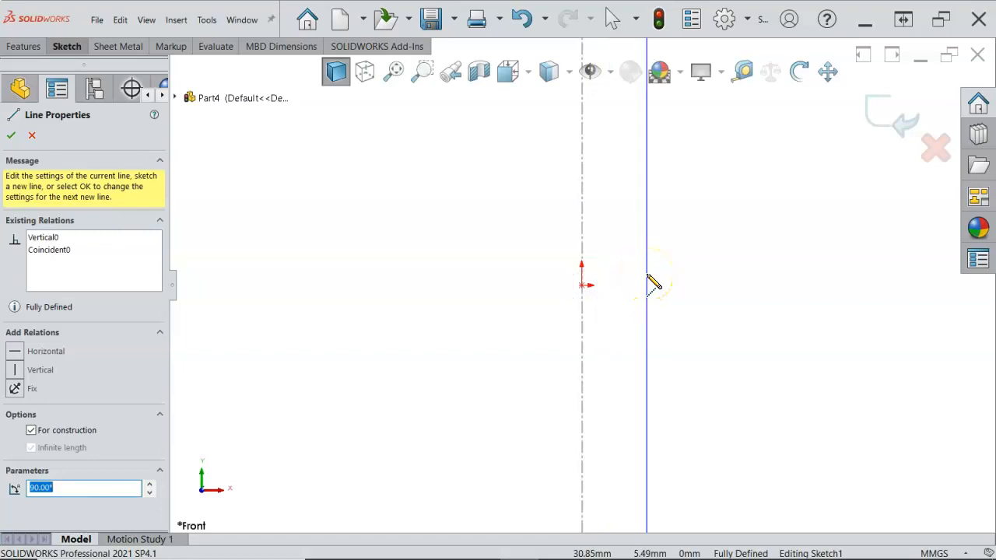
pyautogui.rightClick(651, 280)
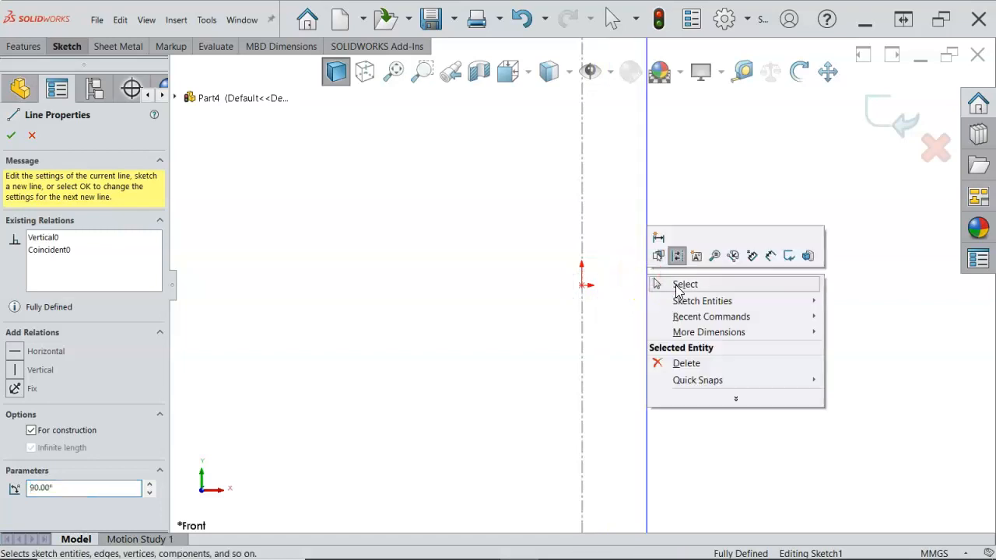
pyautogui.click(11, 137)
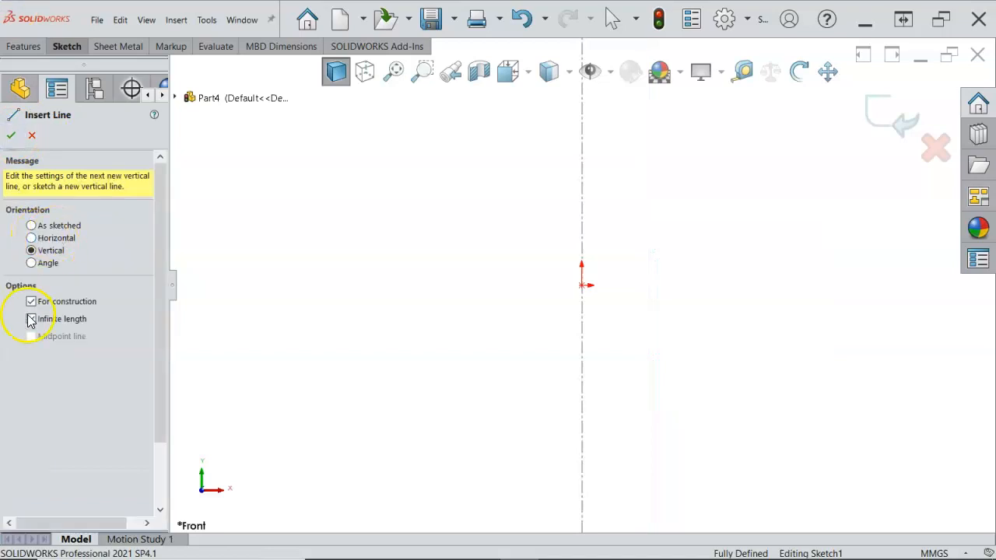
pyautogui.click(30, 319)
pyautogui.click(33, 301)
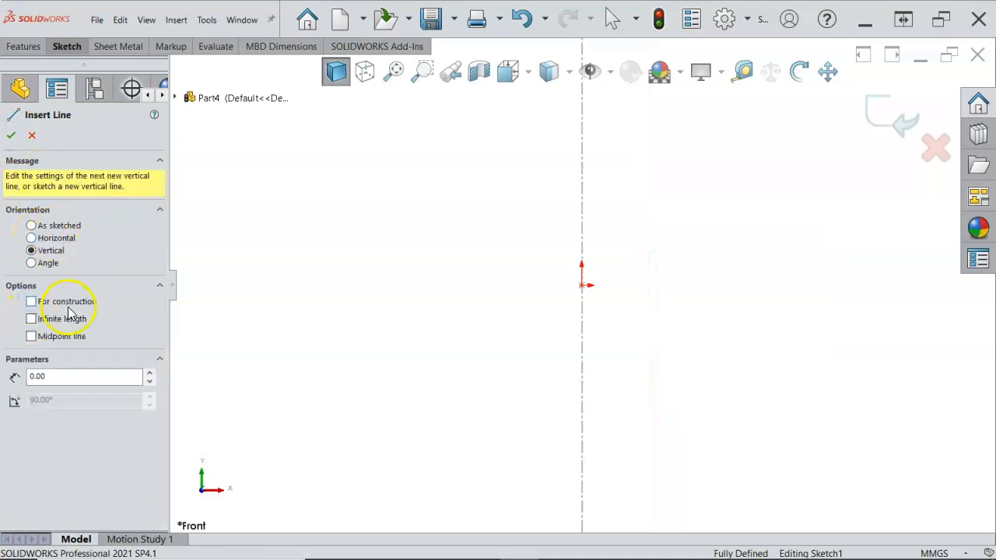
pyautogui.click(31, 225)
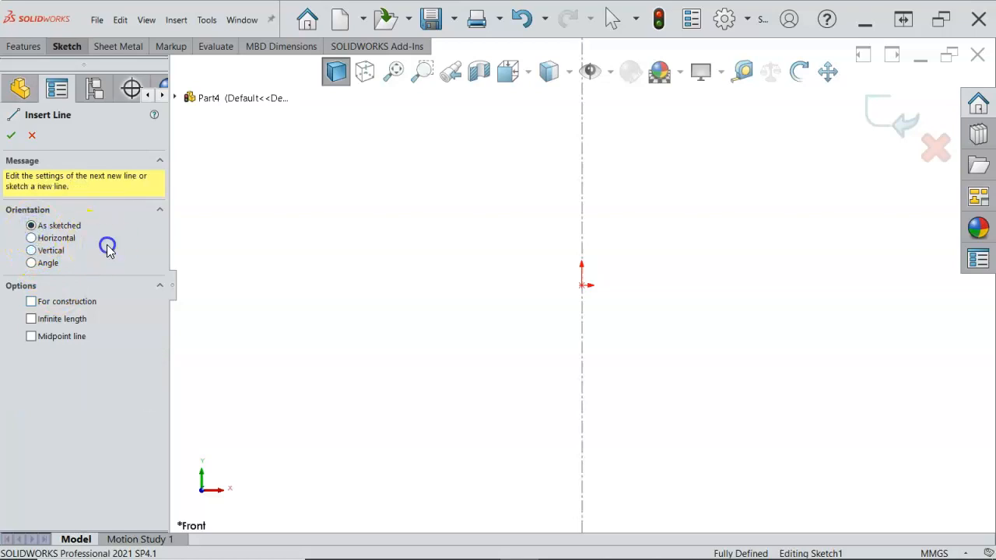
pyautogui.click(108, 245)
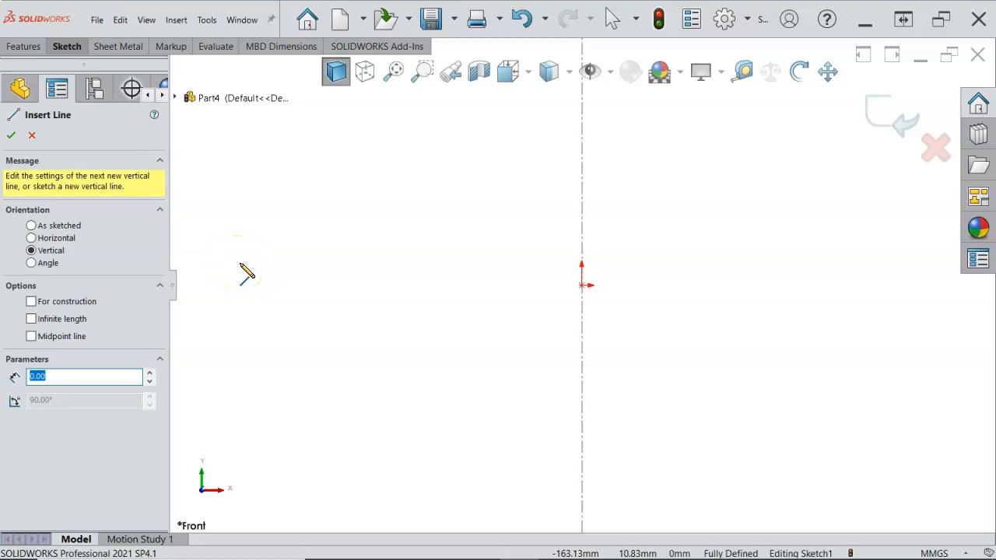
pyautogui.write('l')
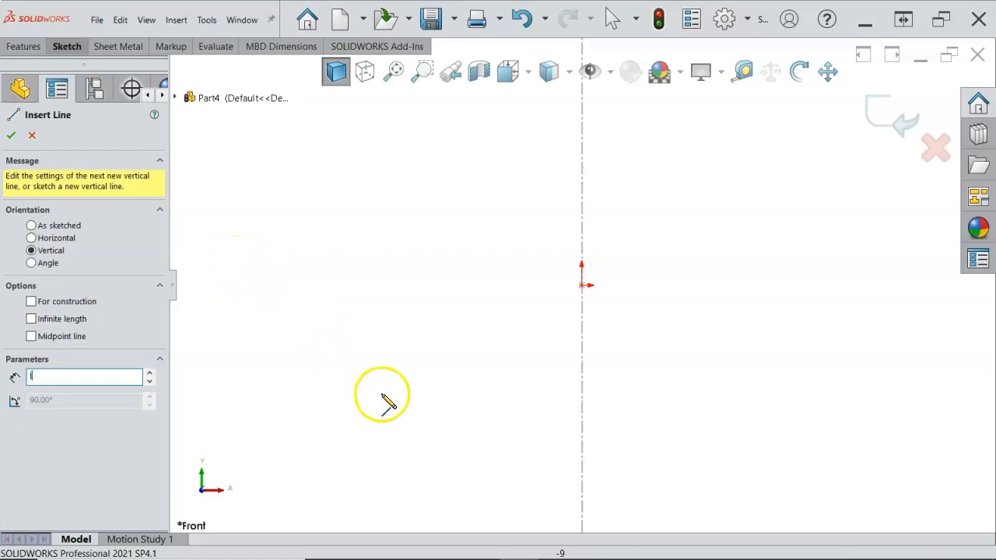
pyautogui.click(584, 363)
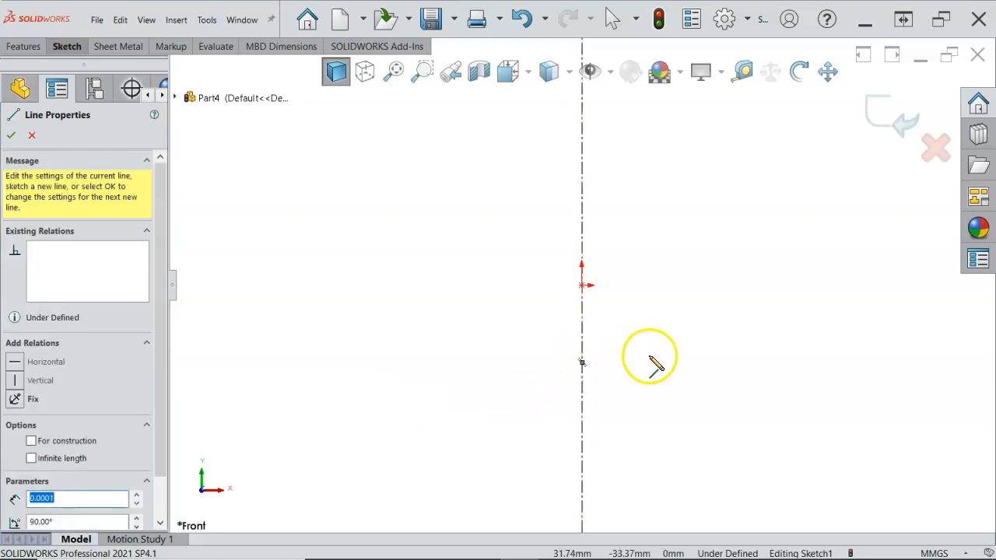
pyautogui.click(582, 362)
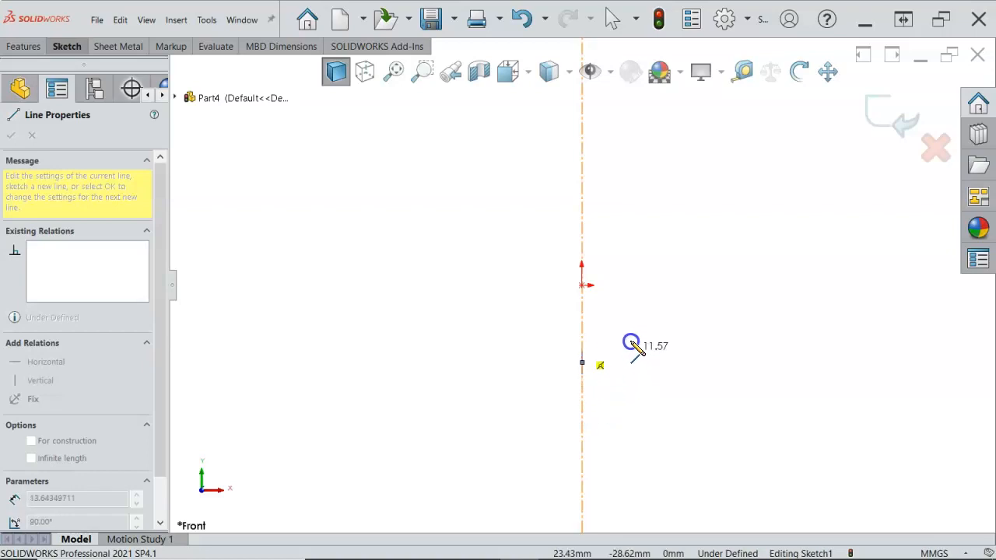
pyautogui.click(646, 402)
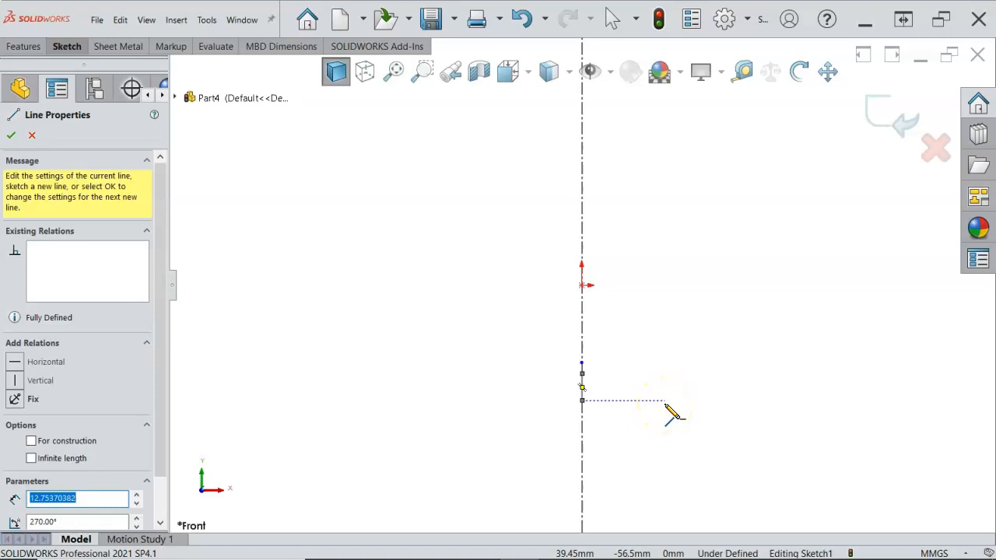
pyautogui.hotkey('ctrl', 'z')
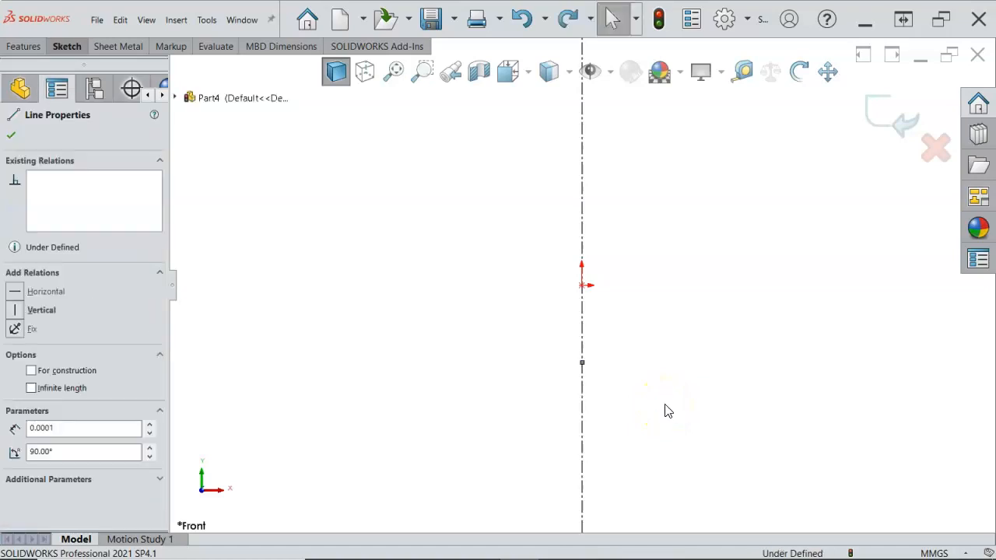
pyautogui.hotkey('ctrl', 'z')
pyautogui.click(640, 369)
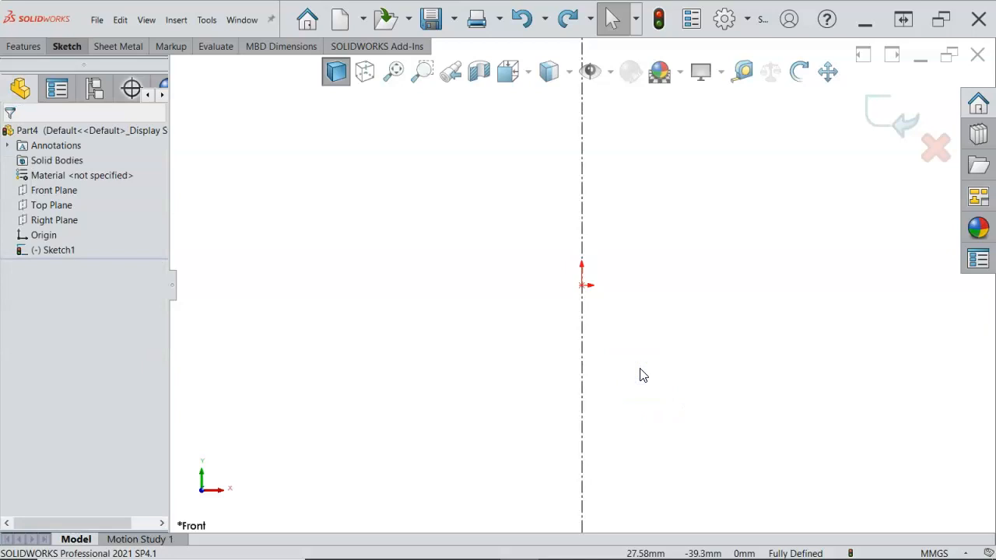
# Sketch an open stepped profile from the centerline below the origin: about 14 mm outward, up, about 11 mm outward, about 39 mm up.
pyautogui.press('l')
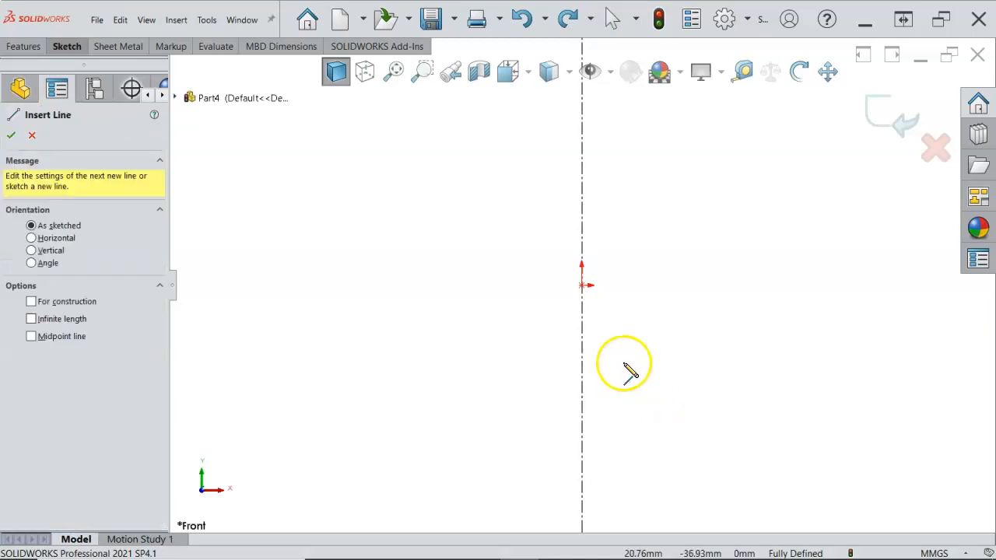
pyautogui.click(582, 371)
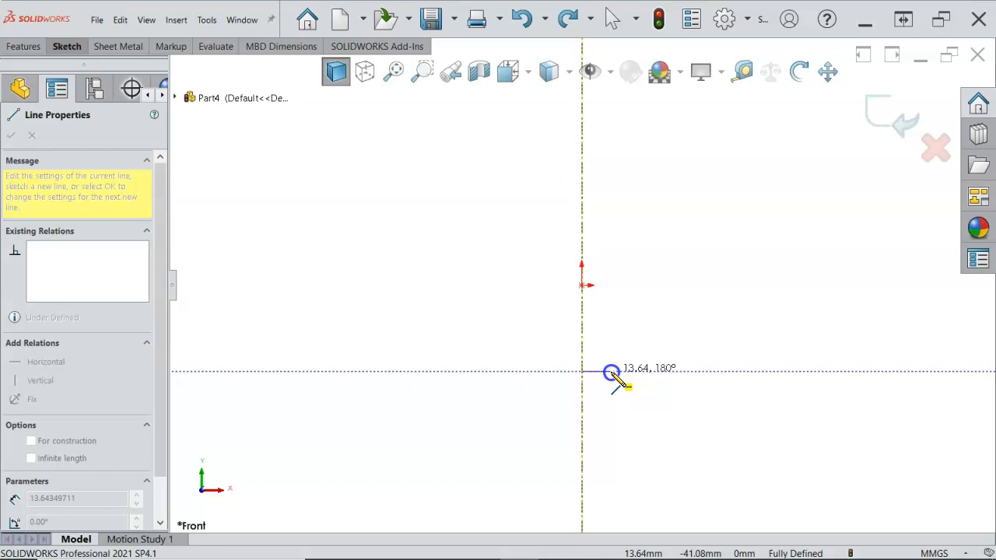
pyautogui.click(611, 371)
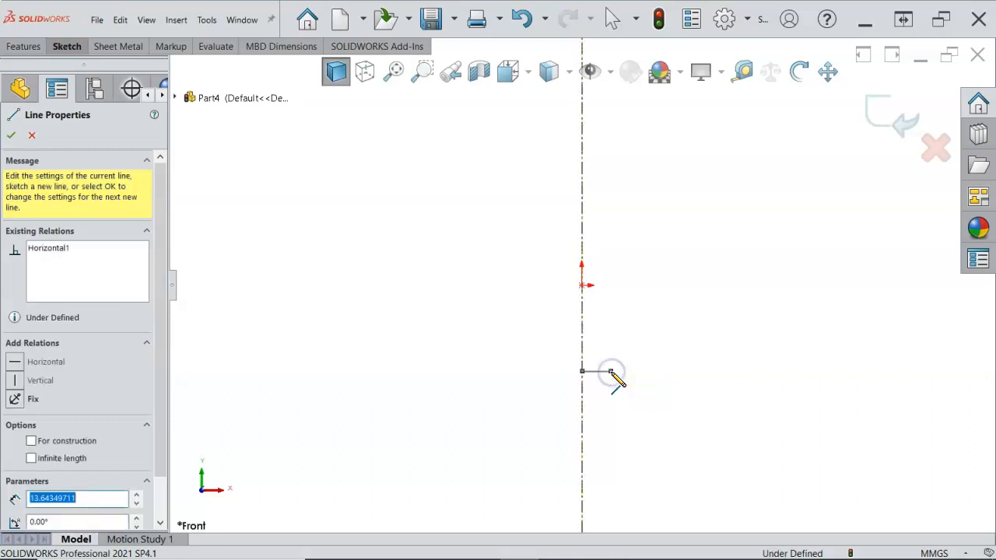
pyautogui.click(611, 326)
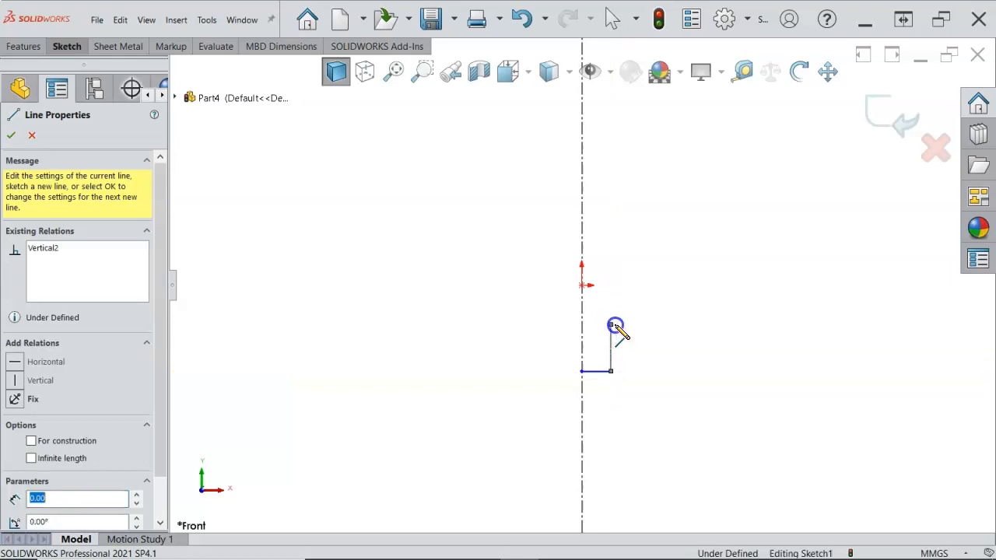
pyautogui.click(633, 325)
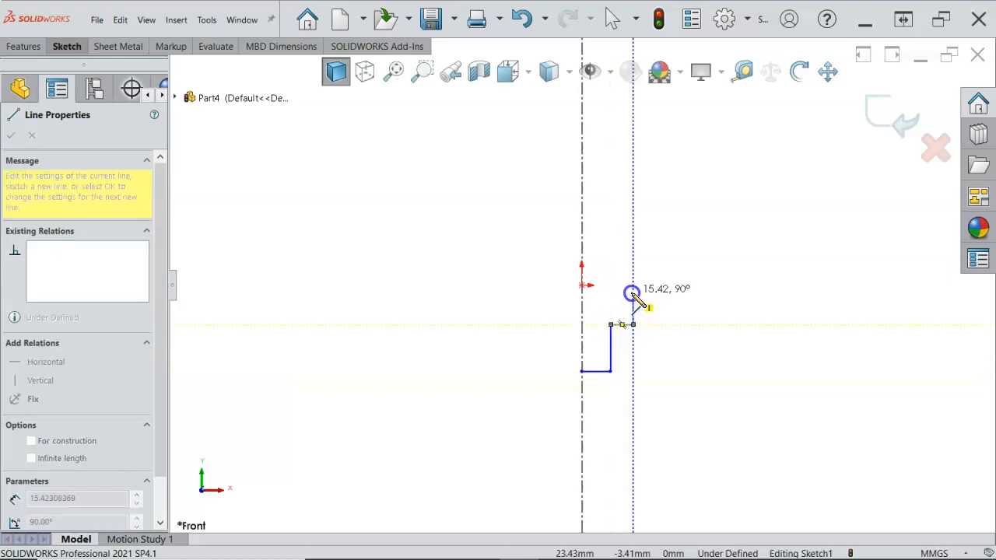
pyautogui.click(633, 243)
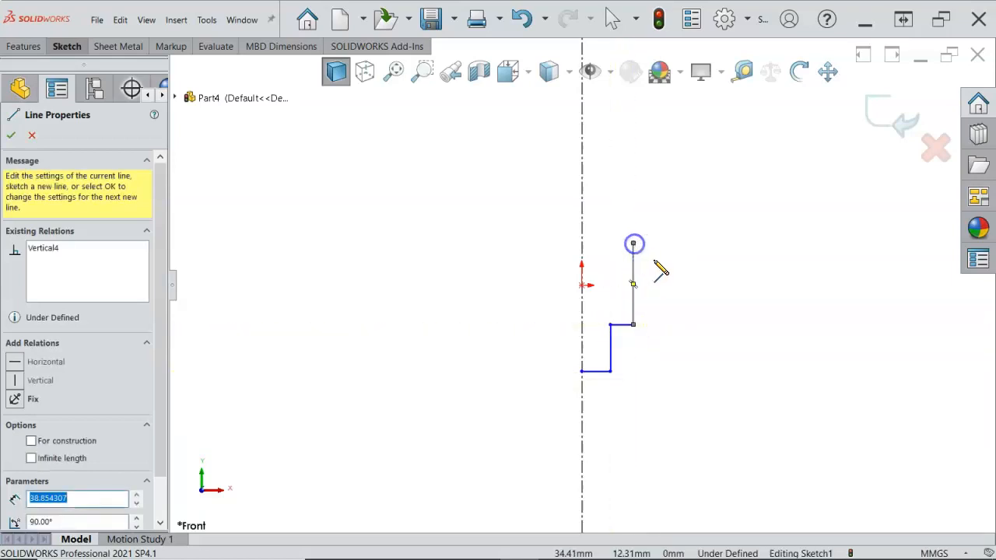
pyautogui.rightClick(656, 263)
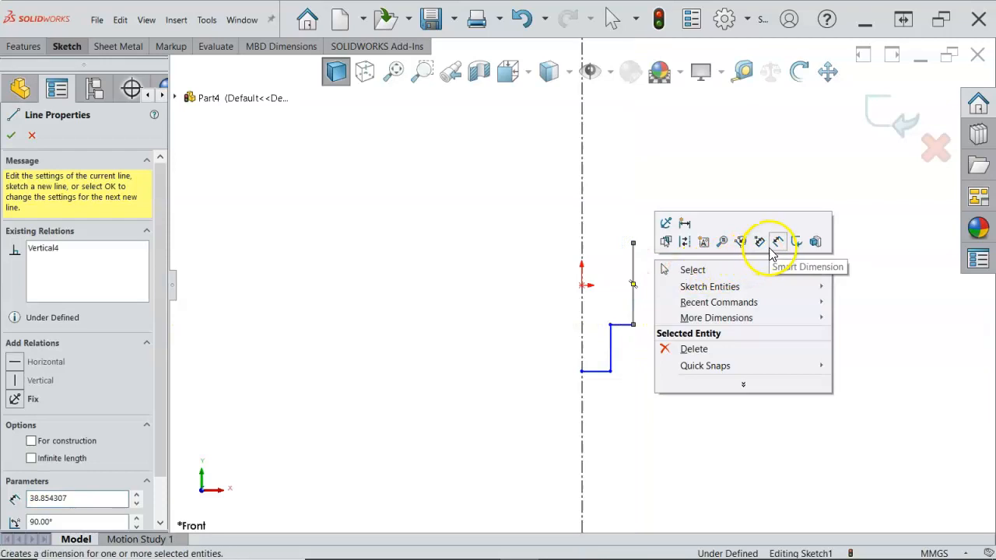
pyautogui.click(728, 271)
# Draw a construction line about 24 mm long from the origin to the midpoint of the profile's outer vertical line.
pyautogui.press('l')
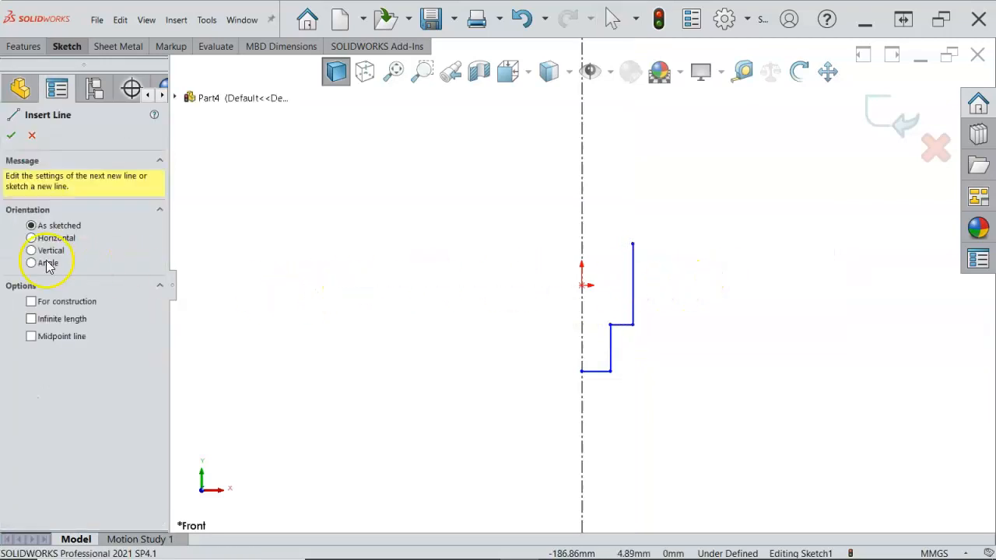
pyautogui.click(31, 303)
pyautogui.click(581, 285)
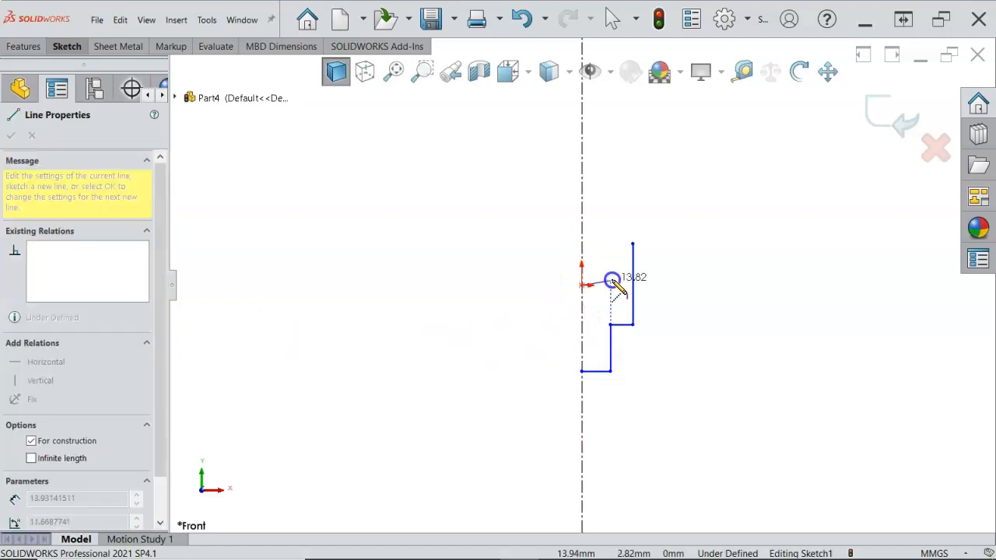
pyautogui.doubleClick(632, 285)
pyautogui.rightClick(709, 278)
pyautogui.click(735, 285)
# Add a horizontal relation to the construction line between the origin and the outer vertical line.
pyautogui.click(610, 283)
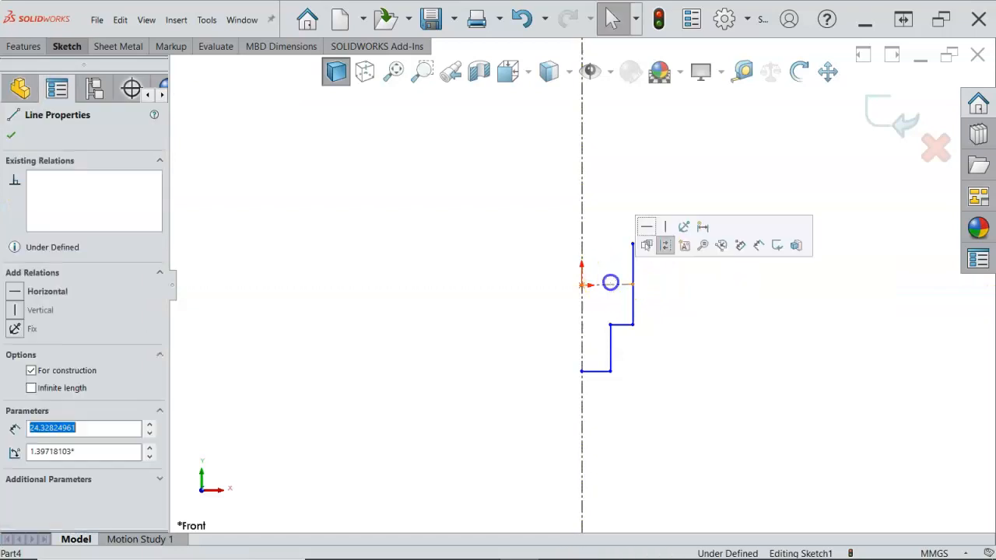
pyautogui.click(647, 227)
pyautogui.click(683, 317)
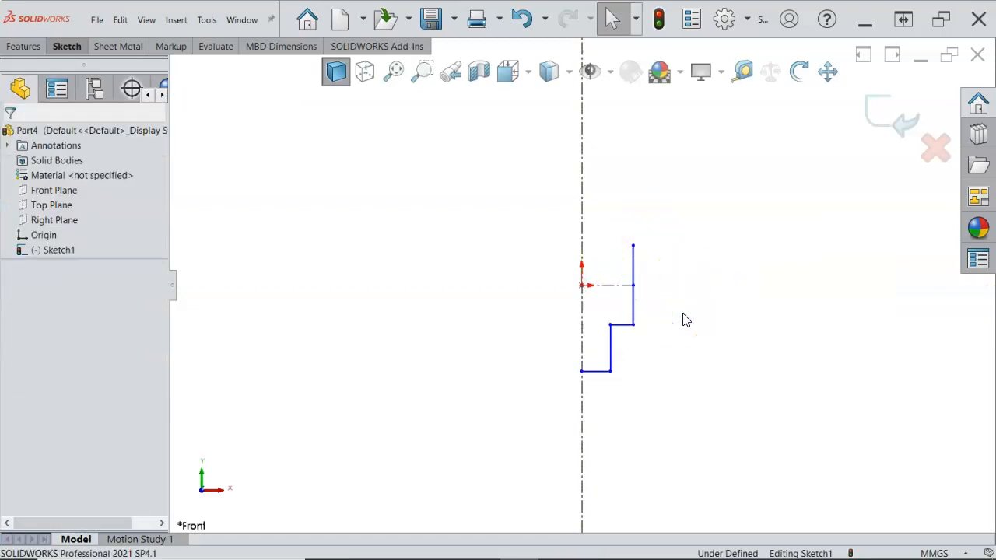
# Mirror the three lower stepped profile lines about the horizontal construction line.
pyautogui.click(618, 327)
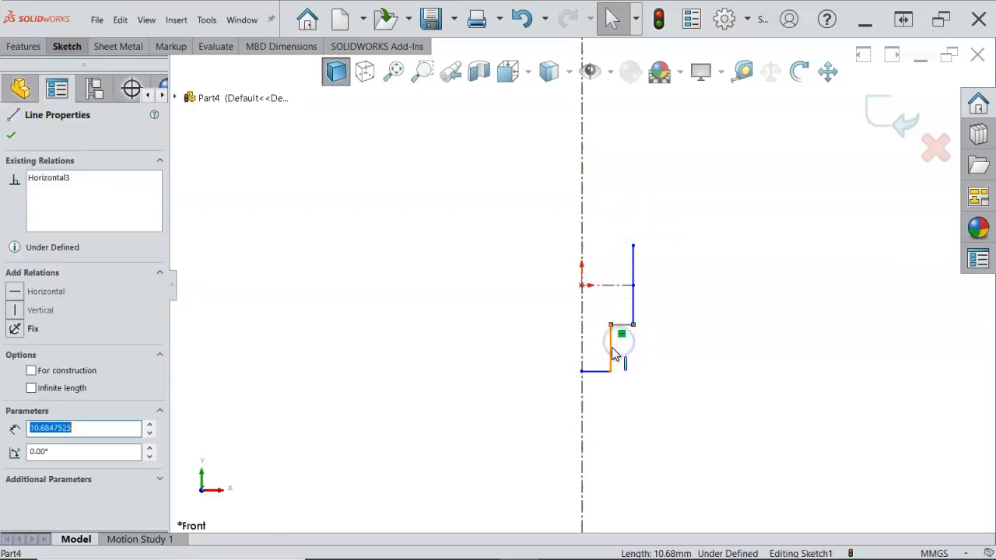
pyautogui.keyDown('ctrl'); pyautogui.click(612, 348); pyautogui.keyUp('ctrl')
pyautogui.keyDown('ctrl'); pyautogui.click(601, 370); pyautogui.keyUp('ctrl')
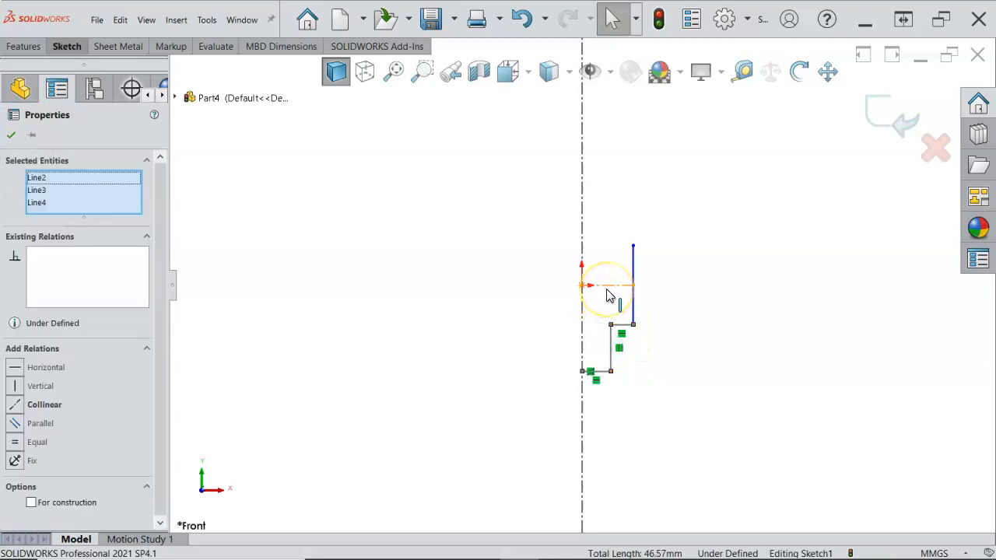
pyautogui.keyDown('ctrl'); pyautogui.click(618, 289); pyautogui.keyUp('ctrl')
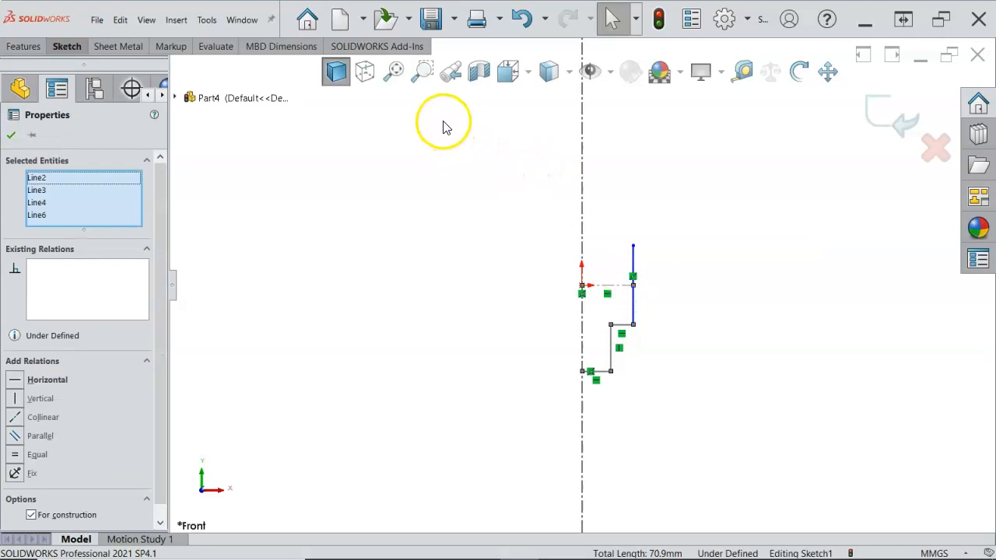
pyautogui.click(68, 47)
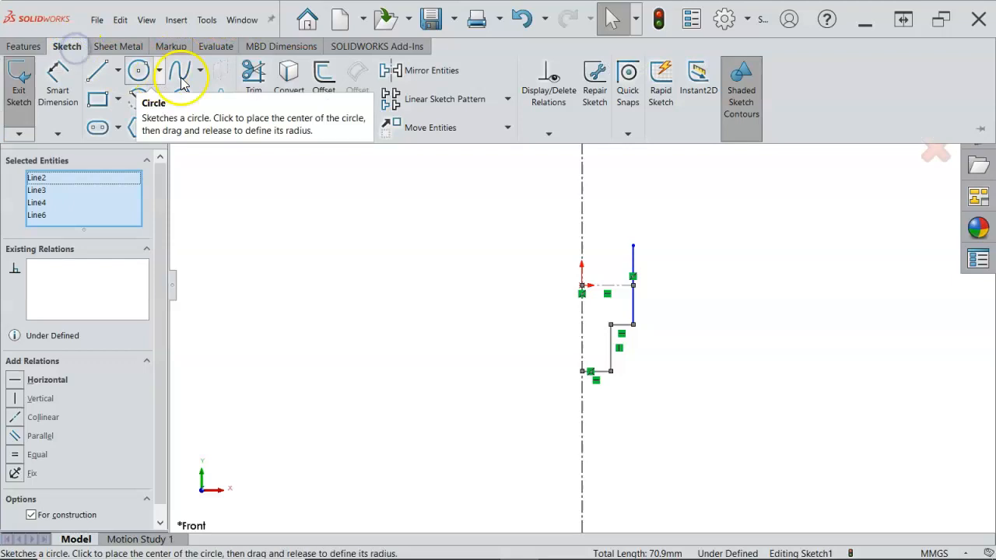
pyautogui.click(434, 71)
# Dimension the vertical line of the lower step and set its length to 10 mm.
pyautogui.rightClick(417, 222)
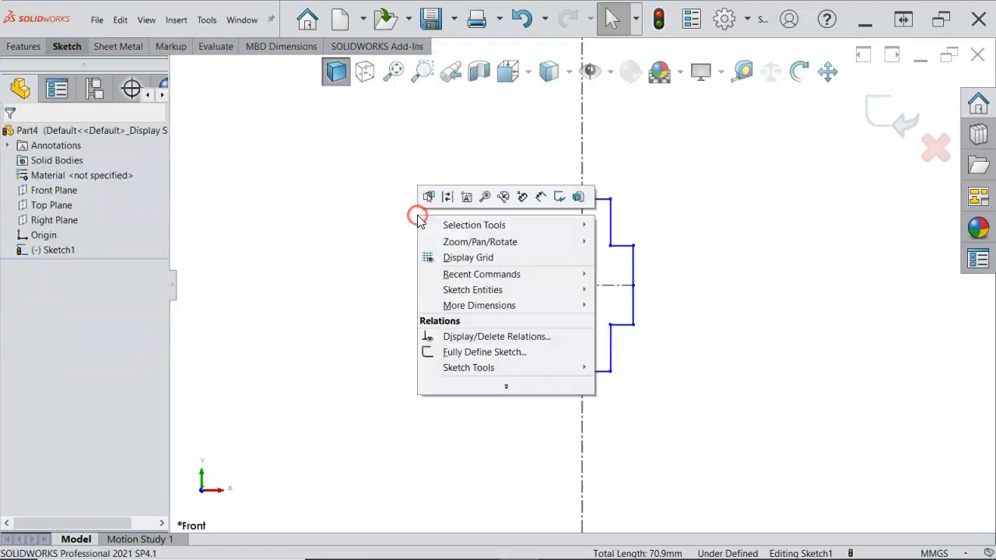
pyautogui.click(540, 196)
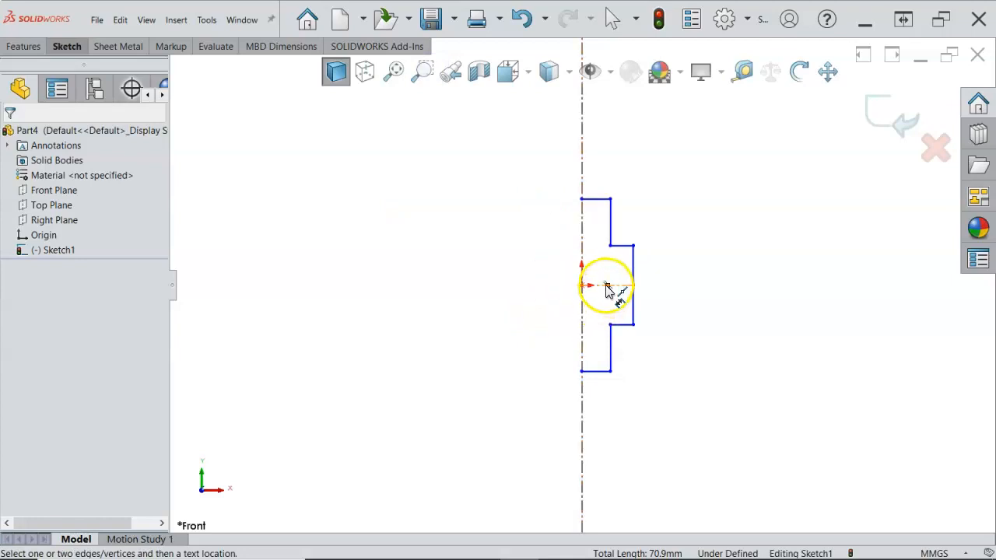
pyautogui.click(610, 351)
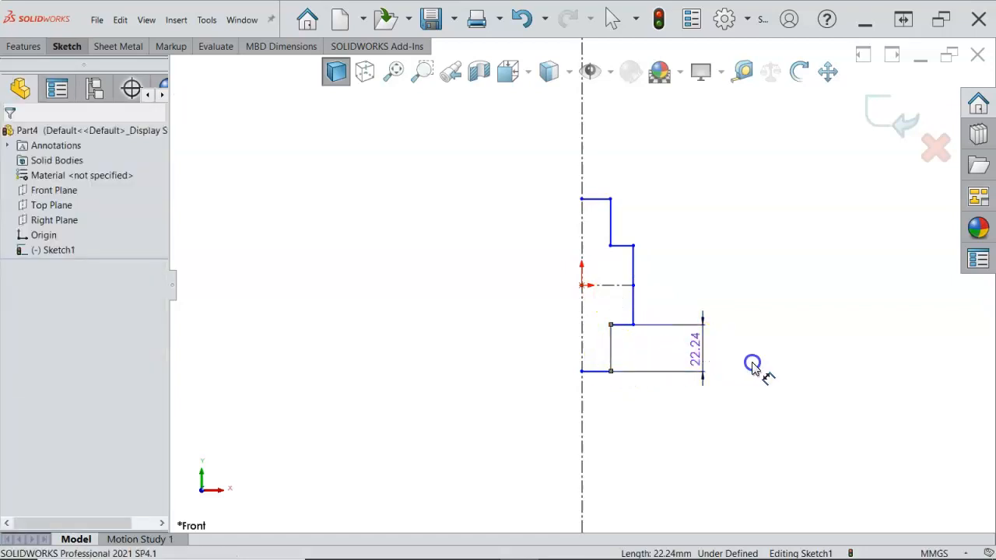
pyautogui.click(751, 366)
pyautogui.write('10')
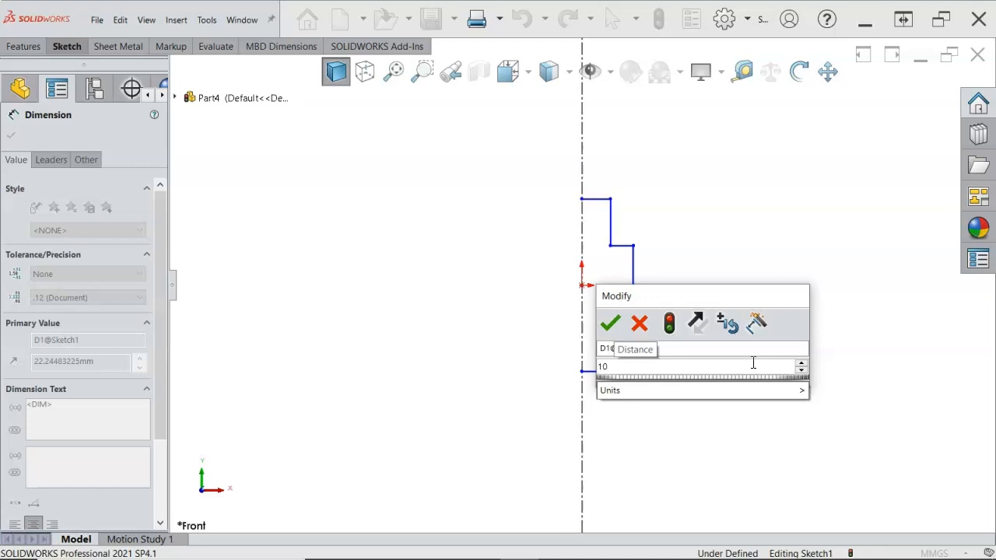
pyautogui.press('Return')
# Dimension the profile's outer vertical line and set its length to 16 mm.
pyautogui.click(639, 314)
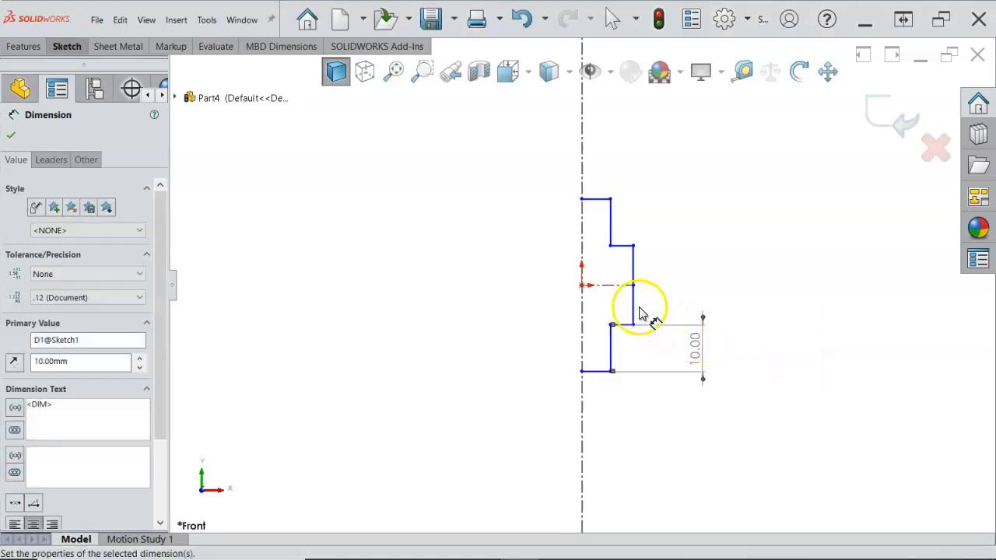
pyautogui.click(690, 290)
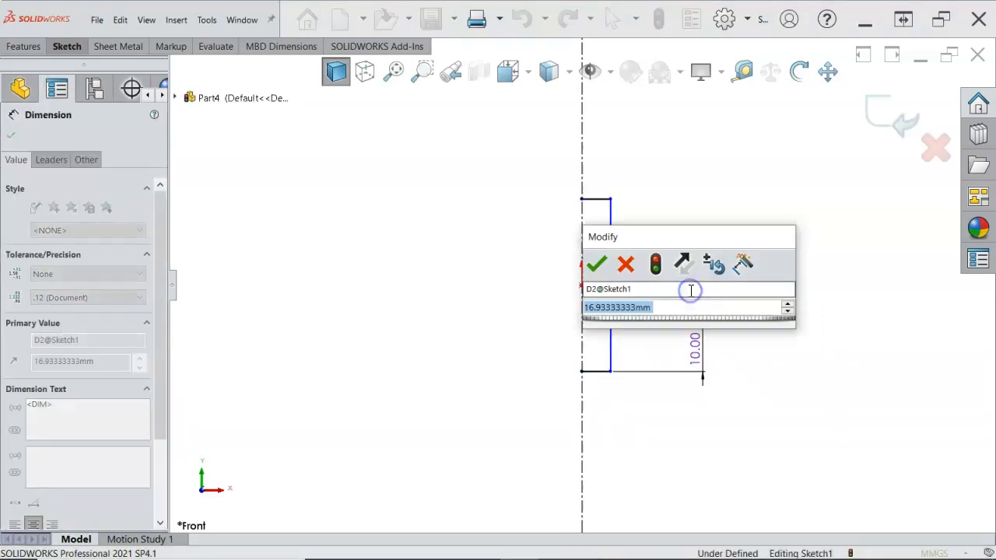
pyautogui.write('16')
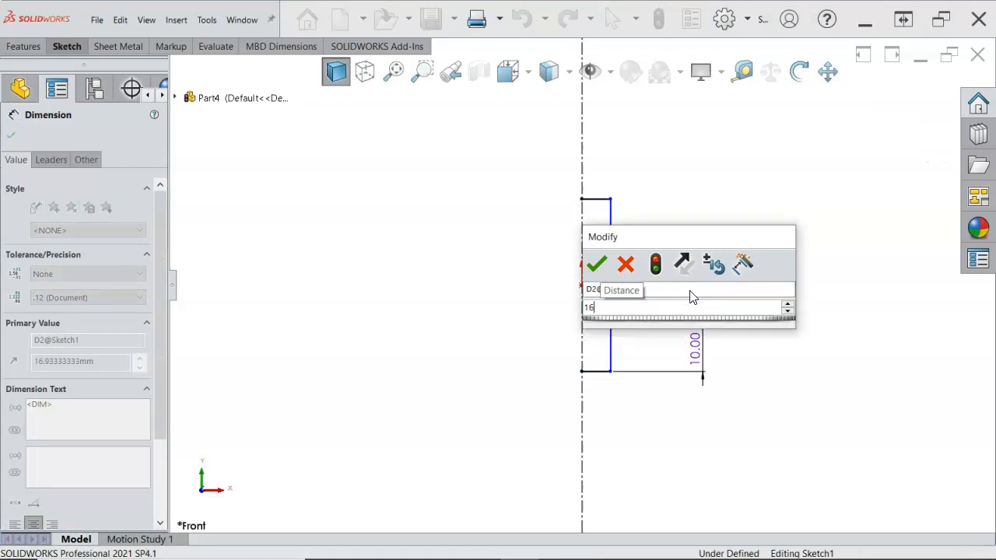
pyautogui.press('Return')
pyautogui.click(645, 332)
# Add a doubled diameter dimension of 10 mm between the lower step's vertical line and the vertical centerline.
pyautogui.click(611, 352)
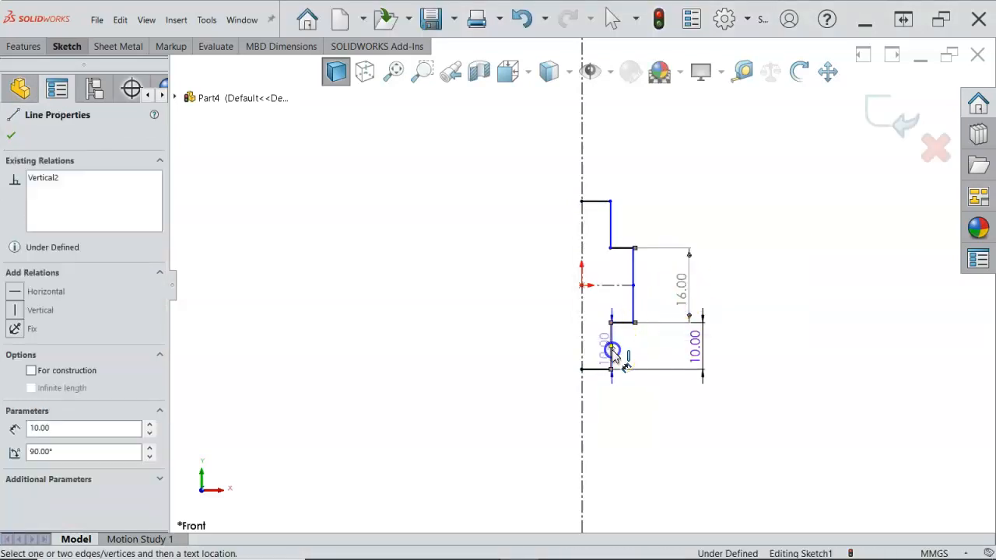
pyautogui.moveTo(612, 354); pyautogui.dragTo(576, 348)
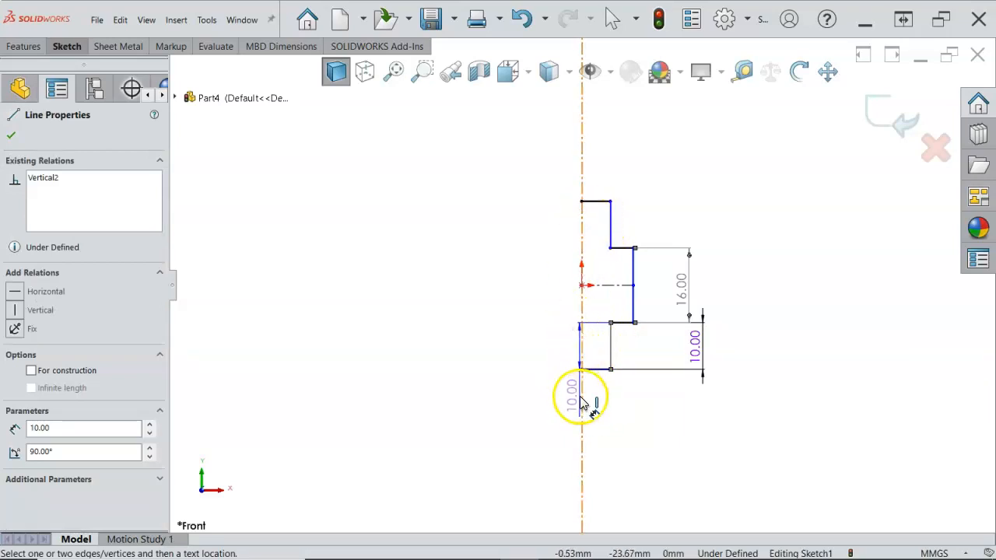
pyautogui.click(580, 398)
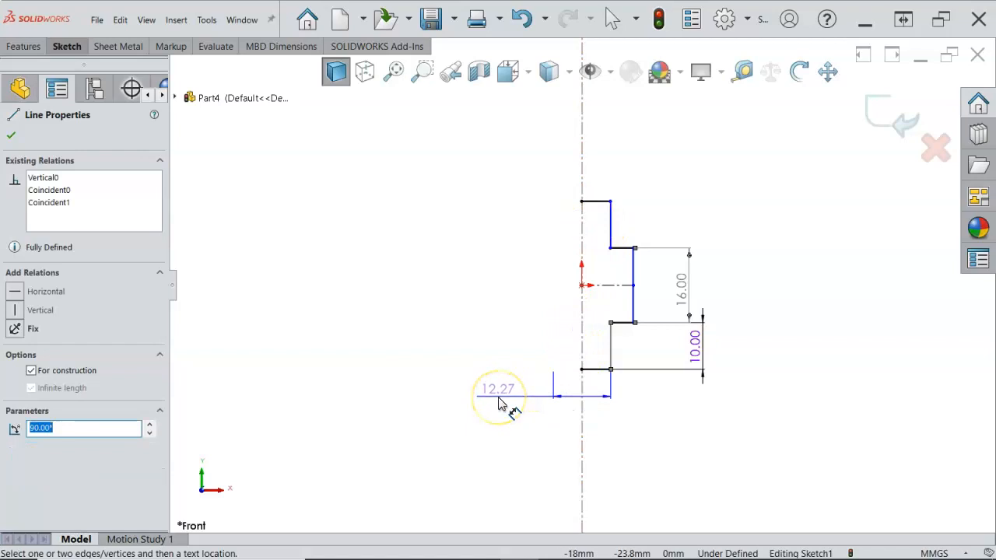
pyautogui.click(499, 403)
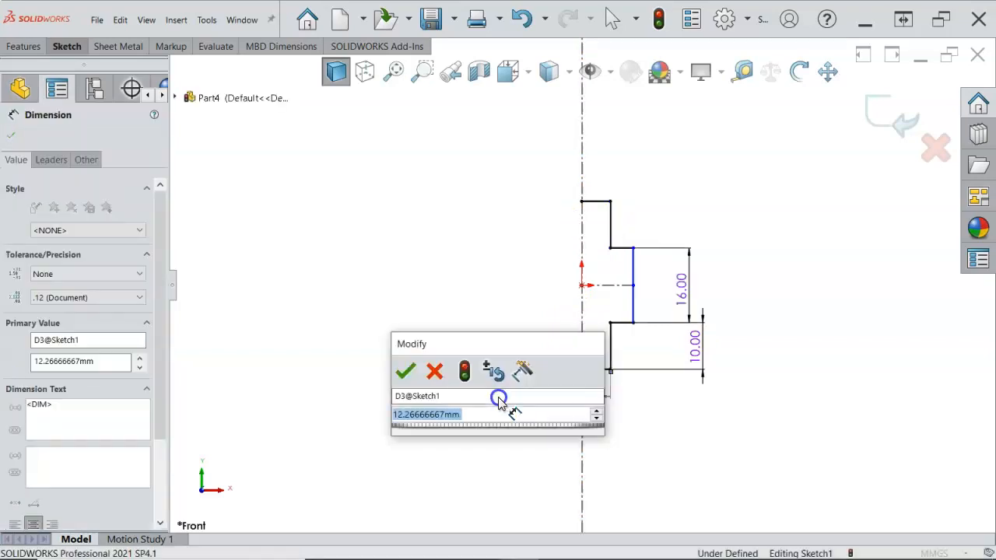
pyautogui.write('10')
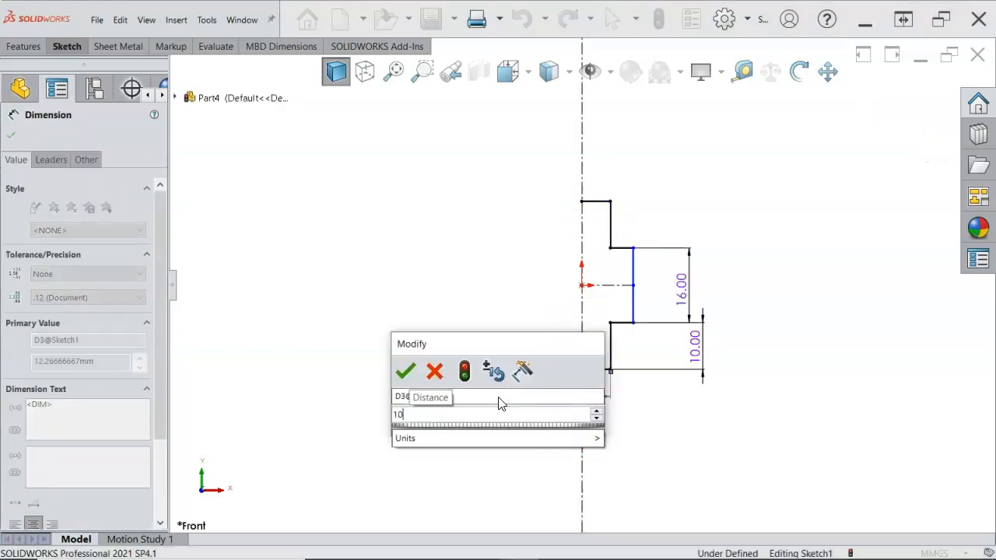
pyautogui.press('Return')
# Add a doubled diameter dimension of 14 mm between the outer vertical line and the vertical centerline.
pyautogui.click(631, 319)
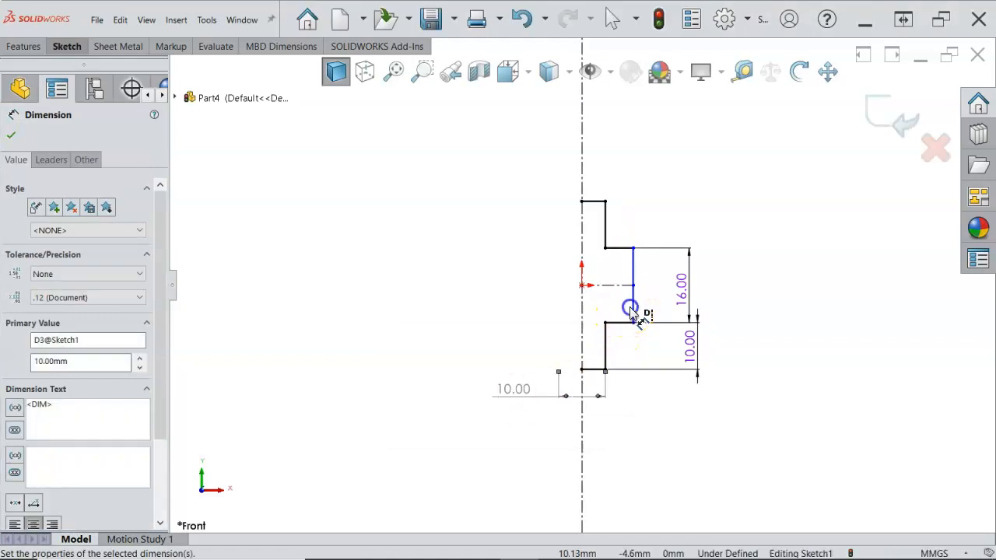
pyautogui.click(631, 307)
pyautogui.click(633, 308)
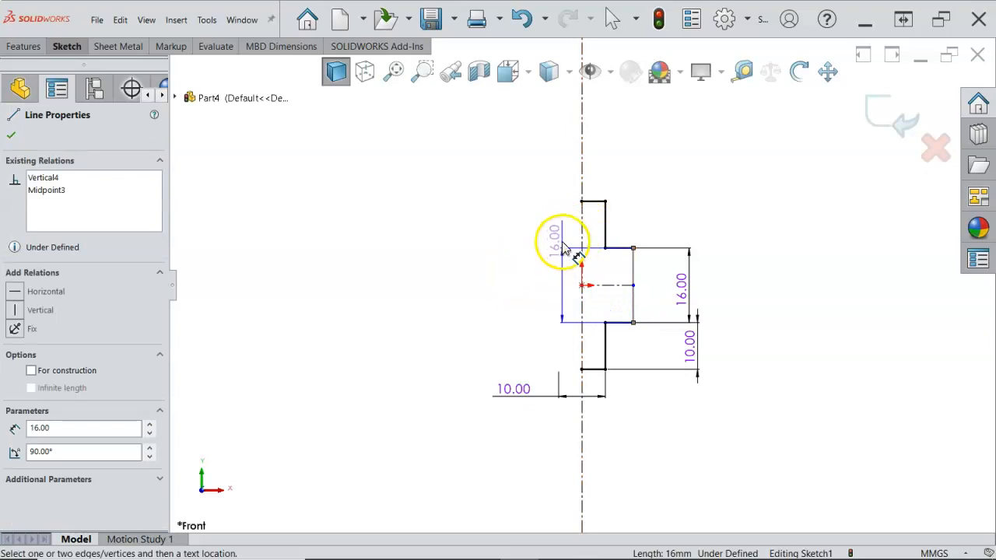
pyautogui.click(582, 232)
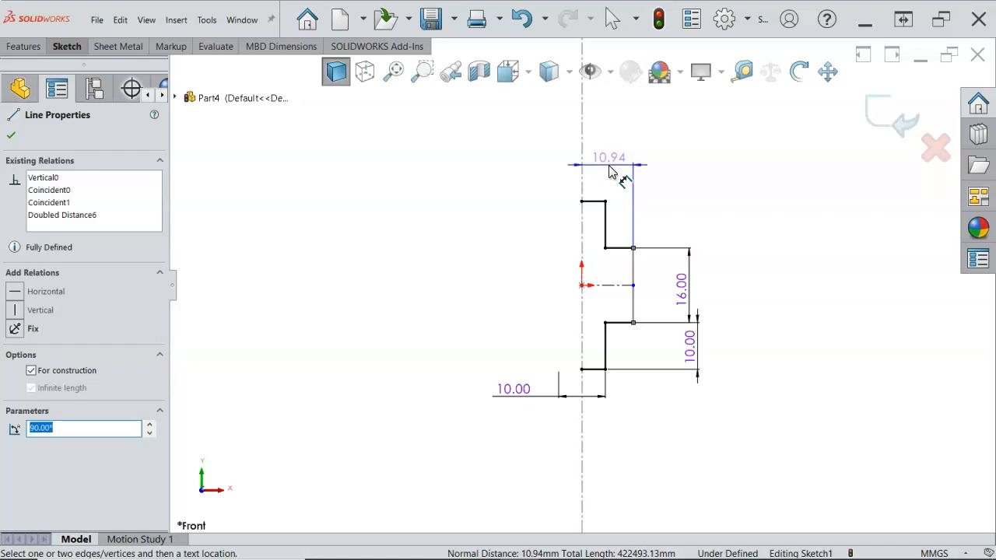
pyautogui.click(490, 178)
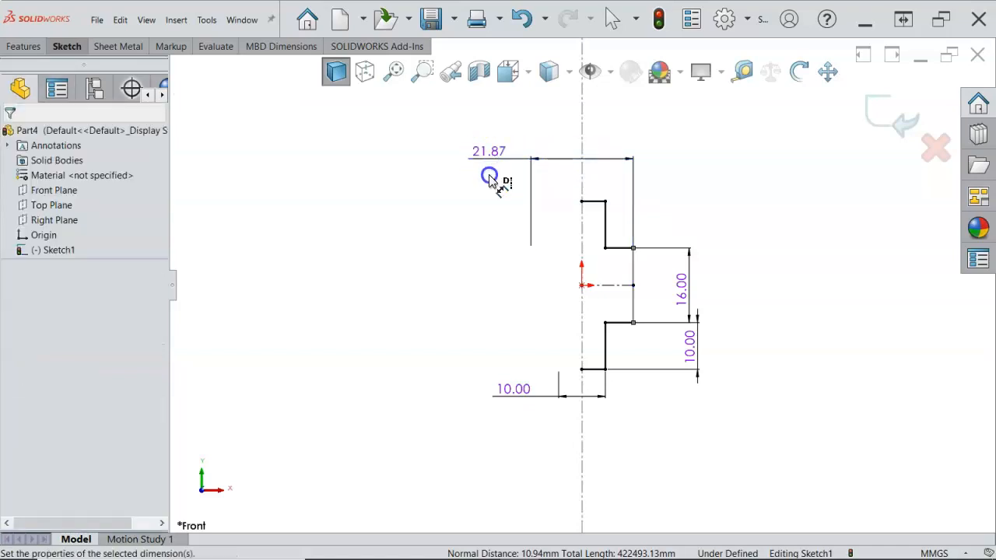
pyautogui.write('14')
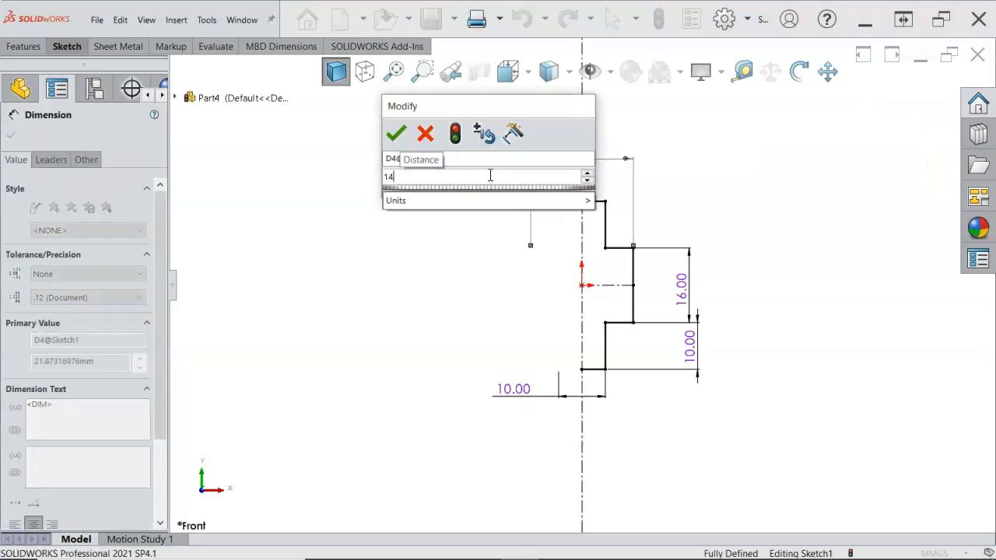
pyautogui.press('Return')
pyautogui.click(490, 198)
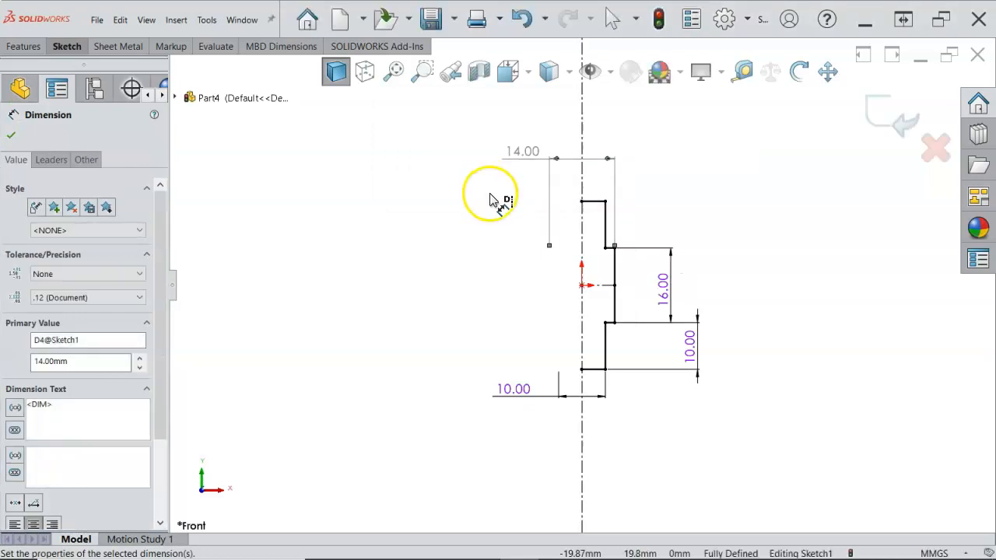
pyautogui.rightClick(490, 198)
pyautogui.click(522, 233)
pyautogui.click(276, 128)
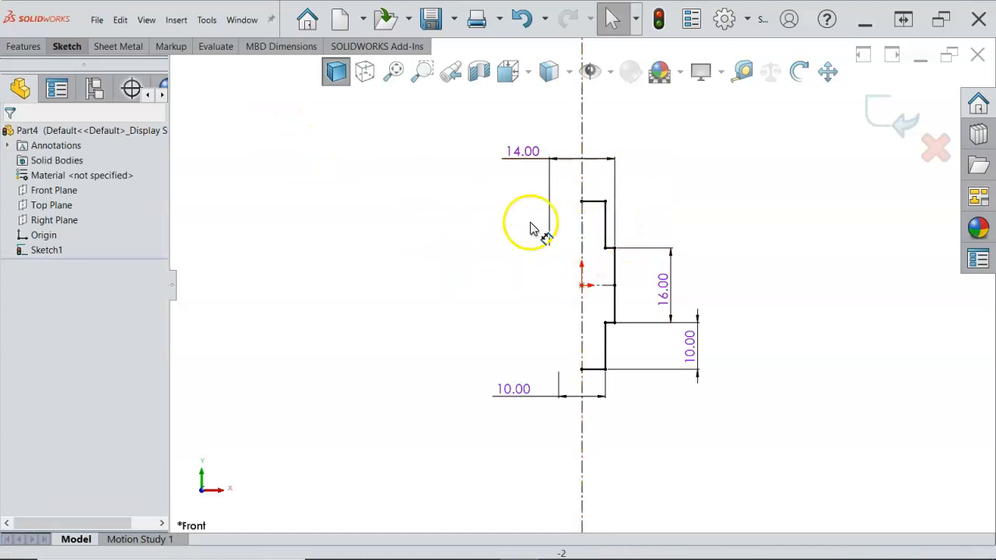
# Revolve the profile 360 degrees about its vertical axis through the origin, closing the open sketch automatically.
pyautogui.click(24, 48)
pyautogui.click(70, 69)
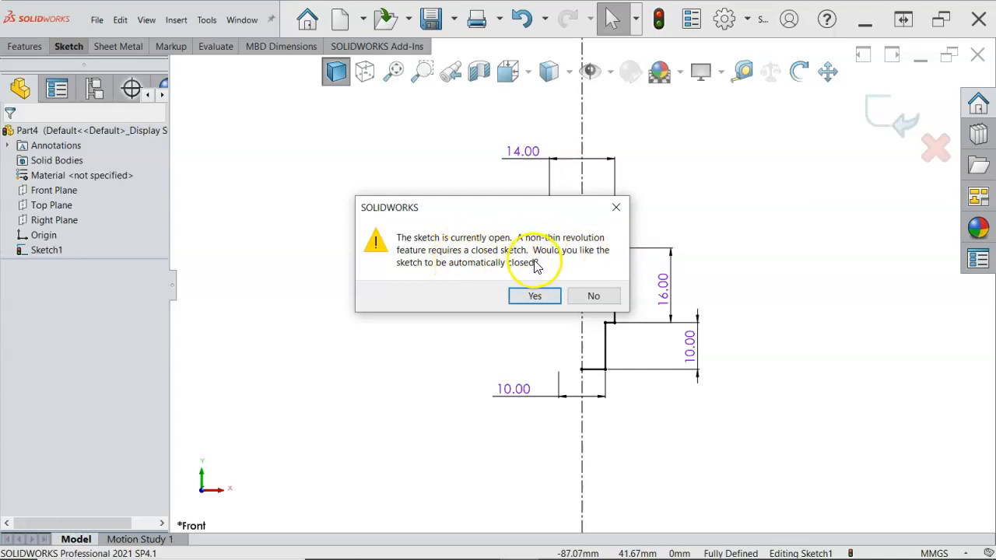
pyautogui.click(543, 298)
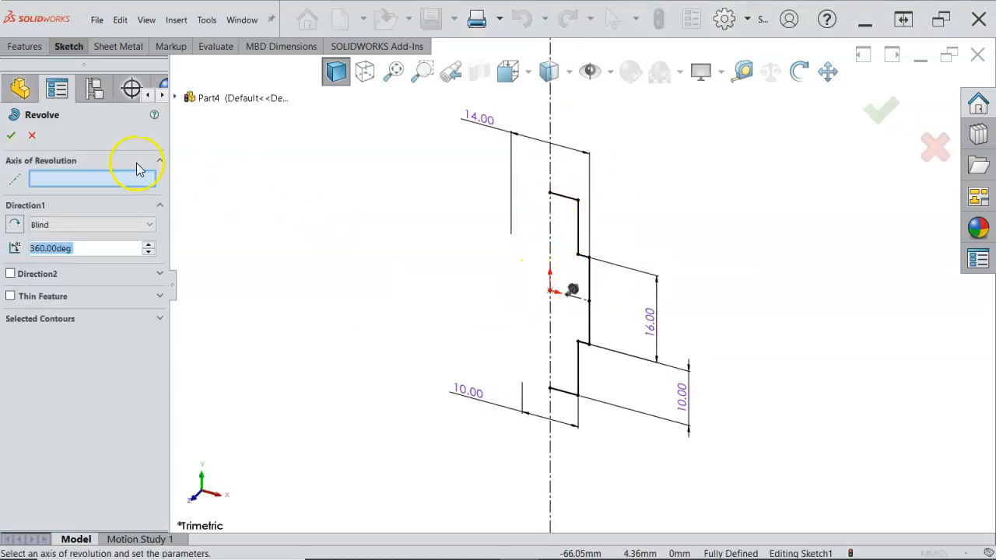
pyautogui.click(108, 183)
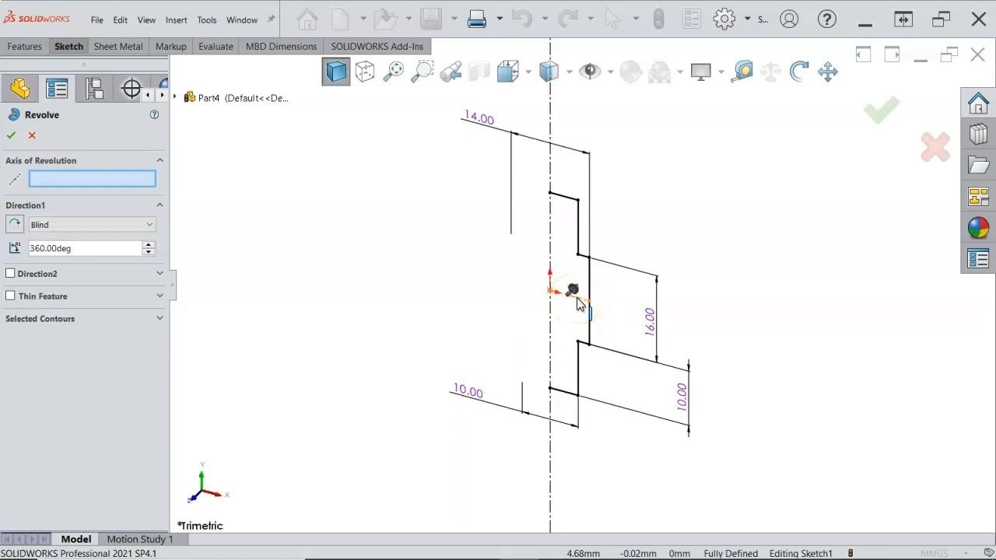
pyautogui.click(551, 343)
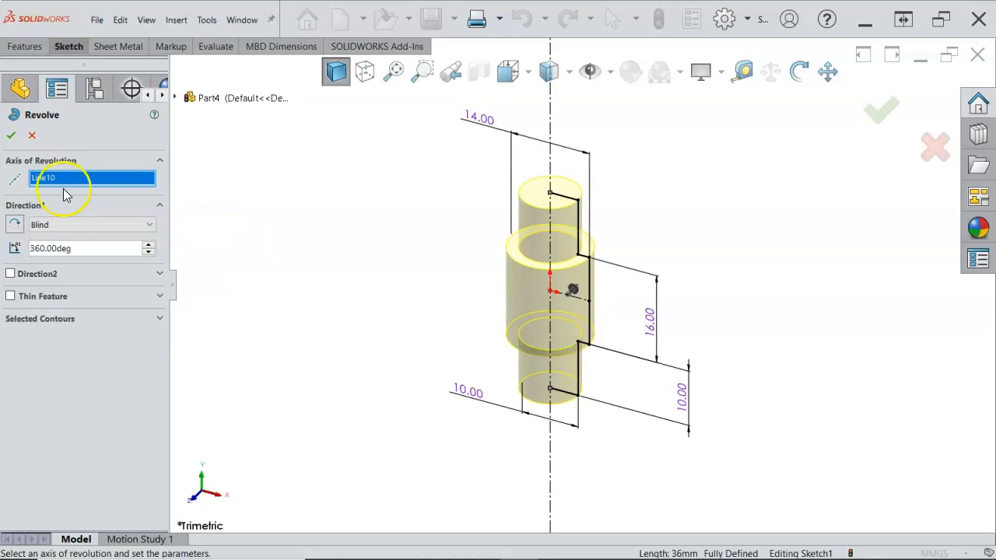
pyautogui.click(9, 135)
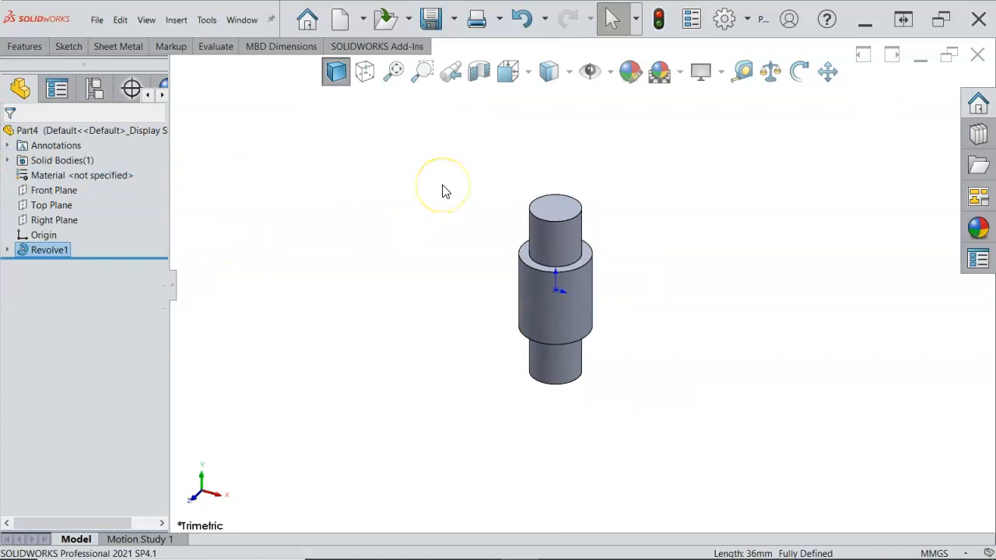
# Save the part as Pin Driver in the Asssignment 5 folder.
pyautogui.click(301, 184)
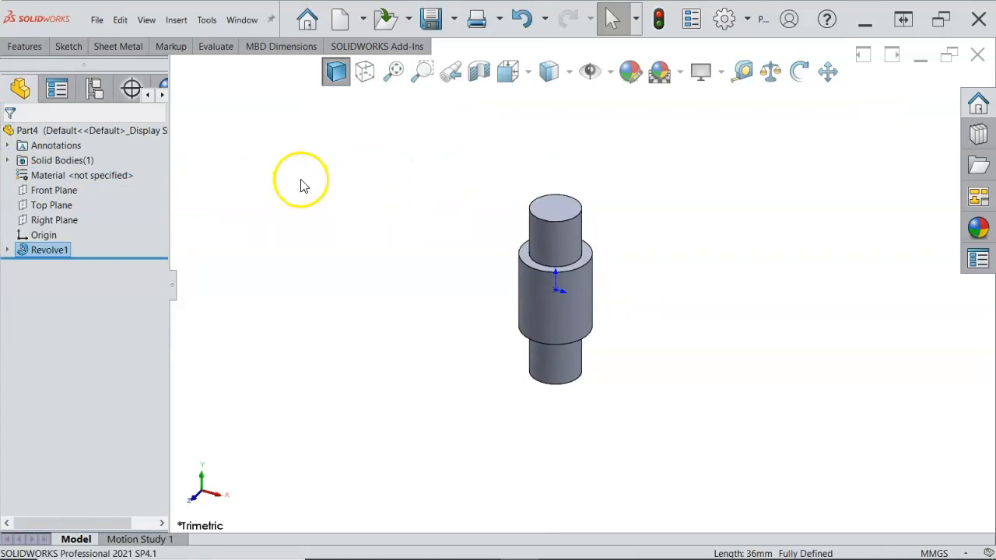
pyautogui.click(425, 26)
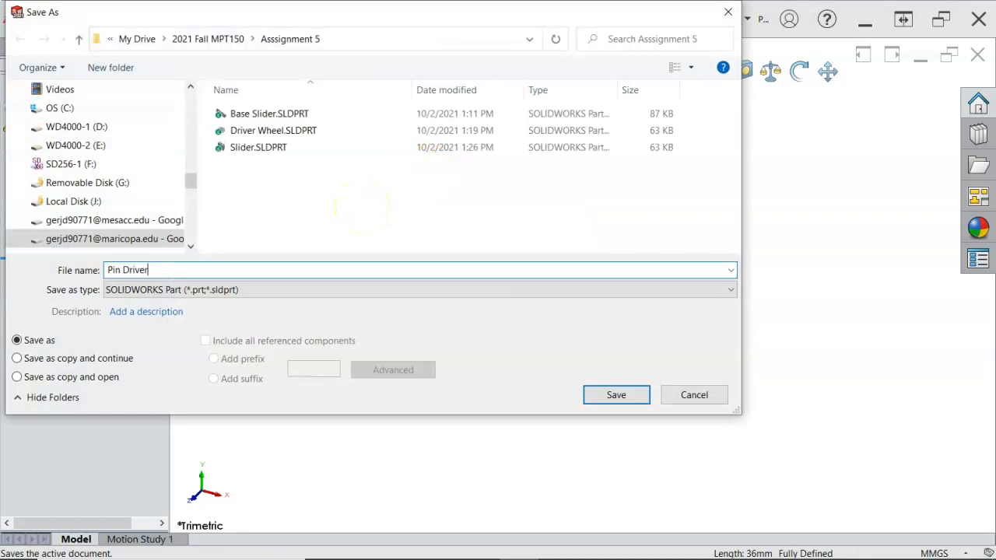
pyautogui.click(615, 395)
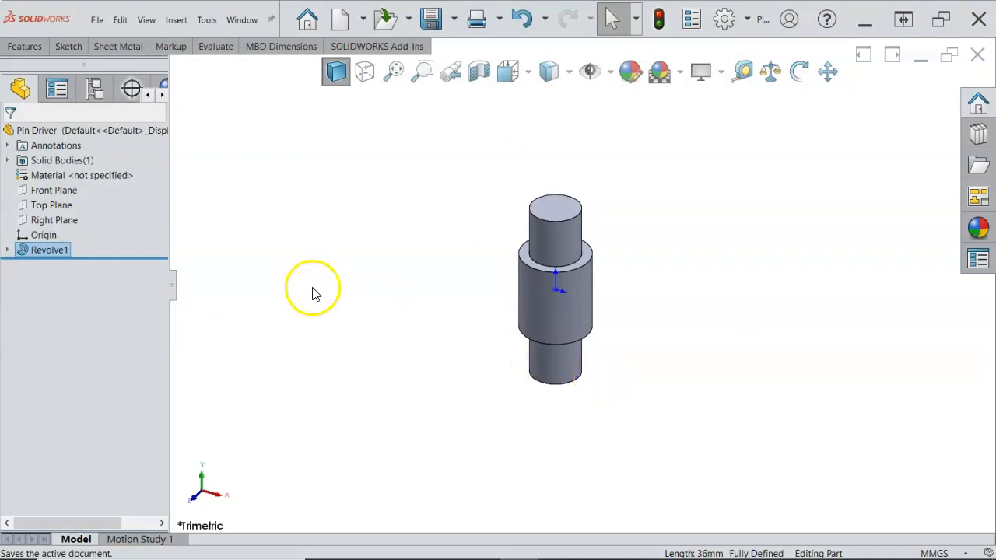
# Hide the revolved pin's solid body.
pyautogui.click(7, 160)
pyautogui.rightClick(61, 176)
pyautogui.click(71, 160)
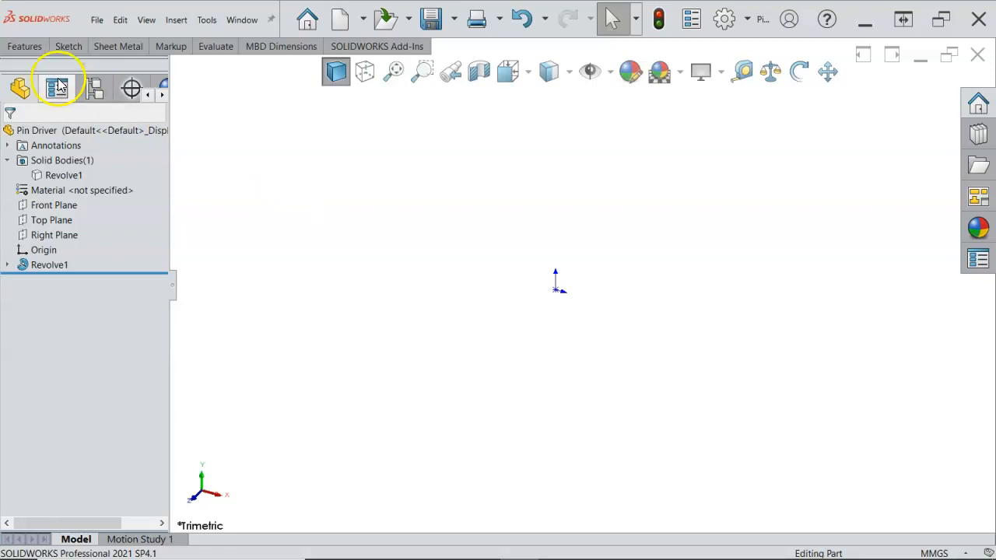
# Sketch a circle of about 1.71 mm radius on the Top Plane, centered on the origin.
pyautogui.click(30, 48)
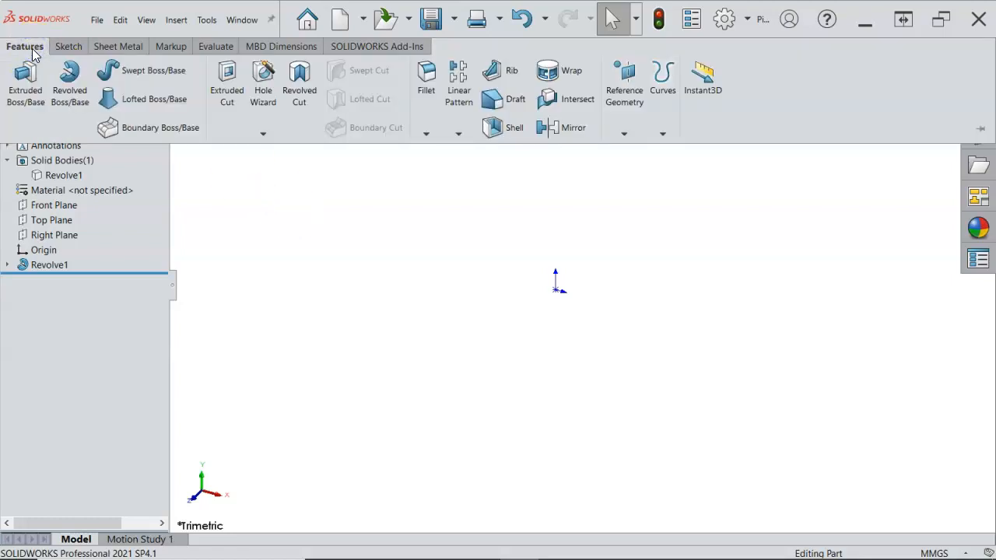
pyautogui.click(69, 46)
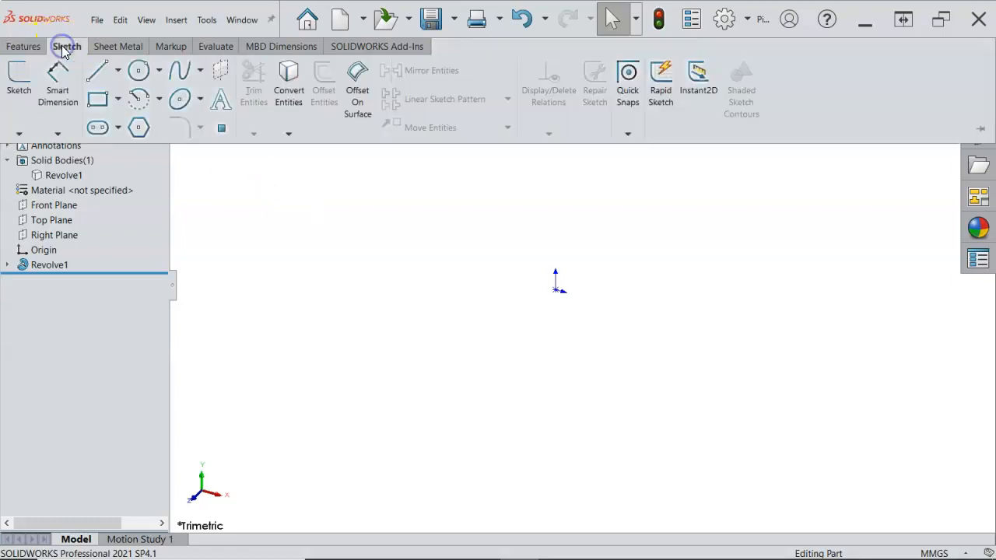
pyautogui.click(140, 72)
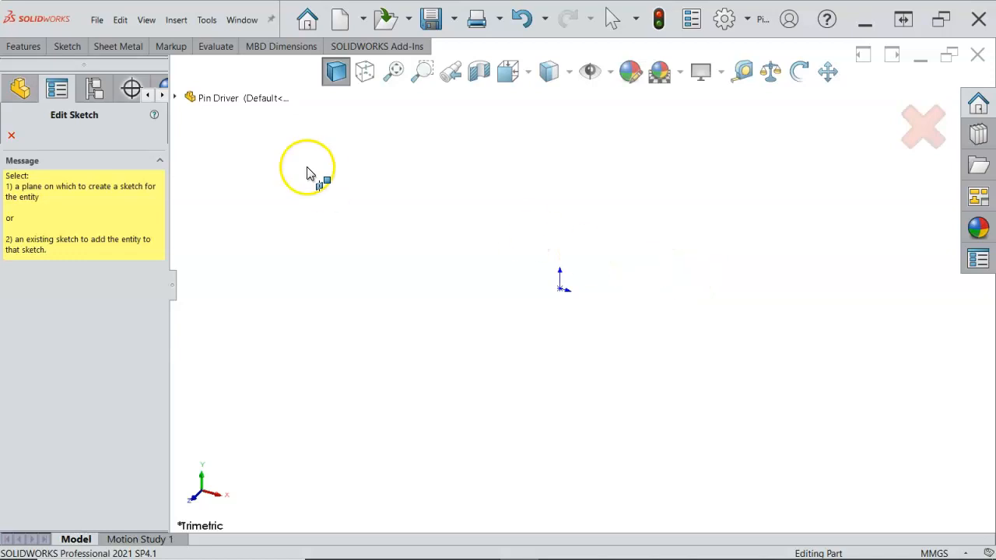
pyautogui.click(174, 98)
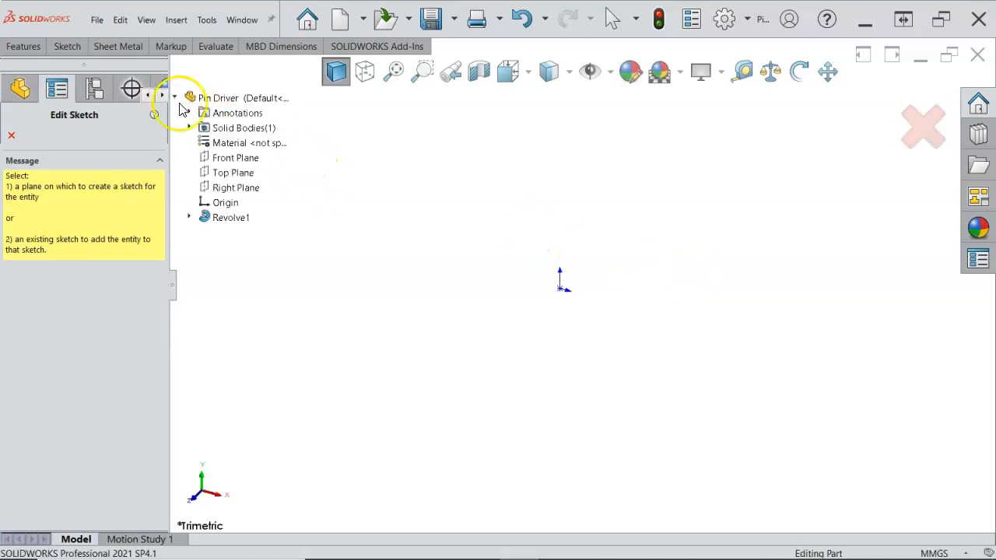
pyautogui.click(233, 173)
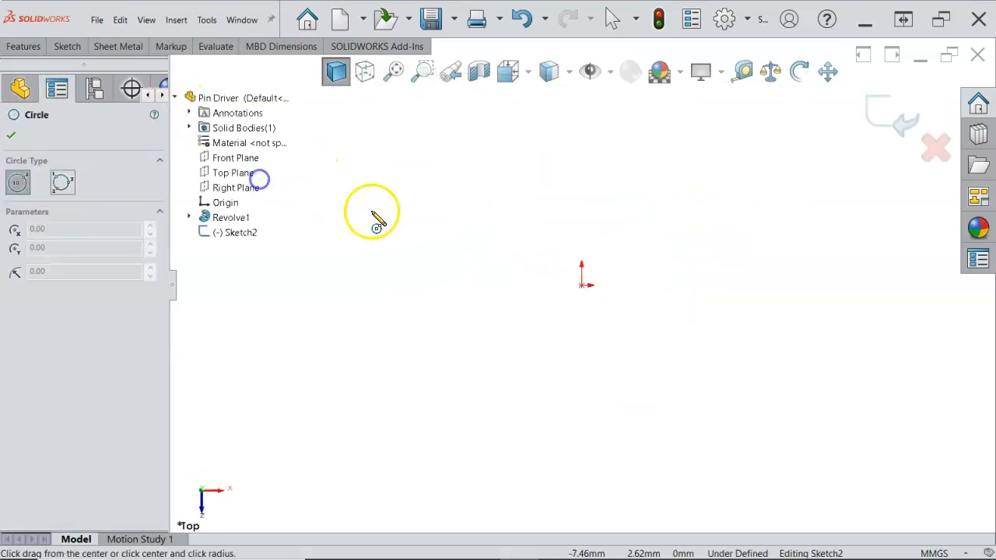
pyautogui.click(590, 300)
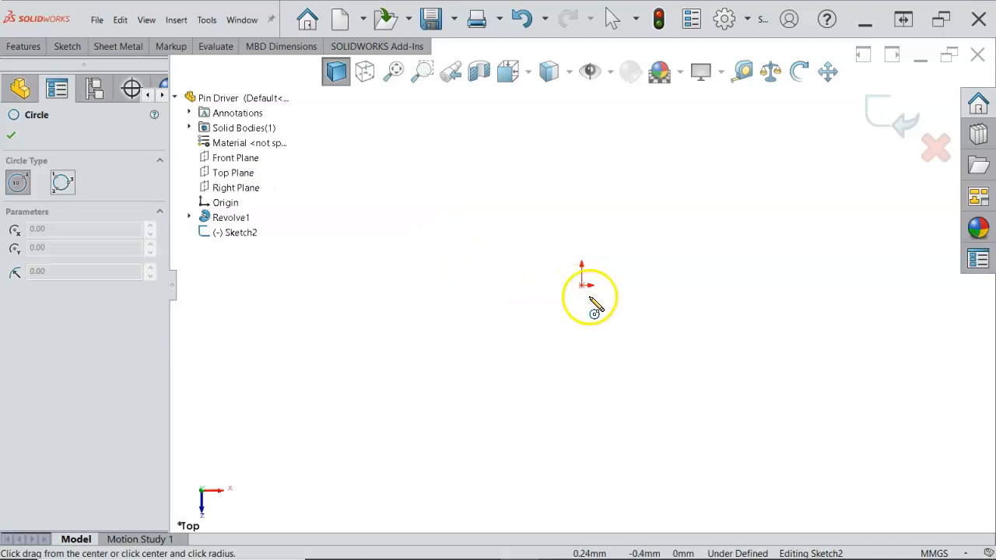
pyautogui.click(582, 285)
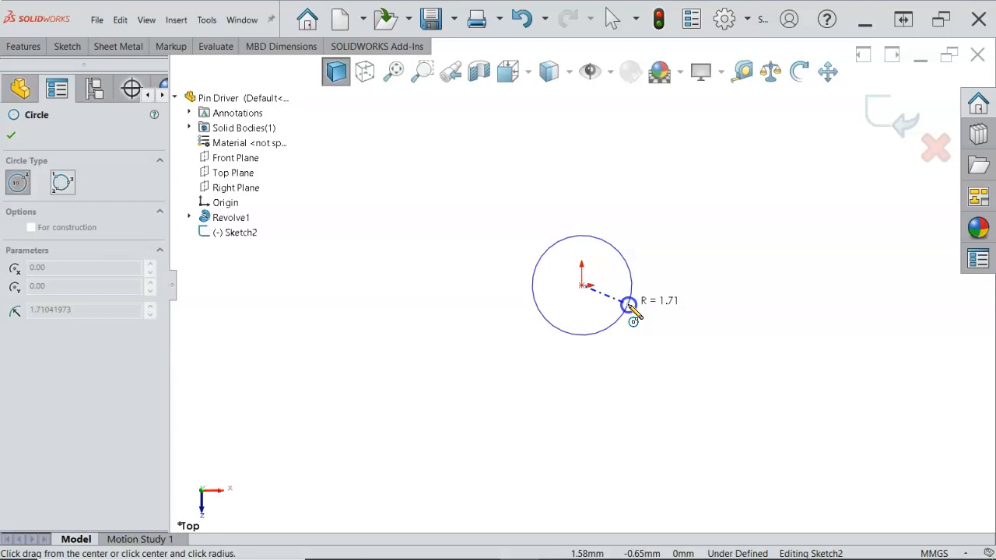
pyautogui.click(630, 305)
# Dimension the circle's diameter and set it to 14 mm.
pyautogui.rightClick(671, 291)
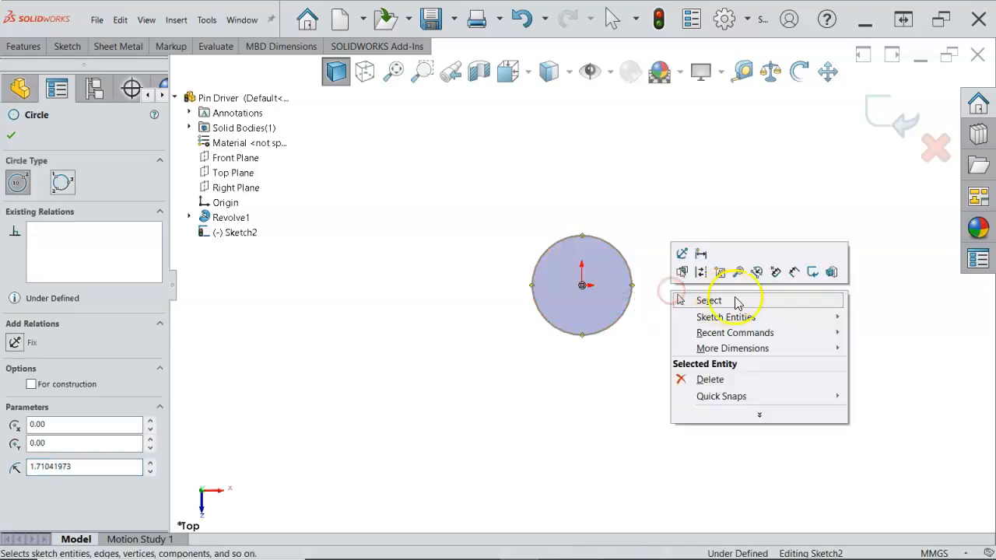
pyautogui.click(792, 272)
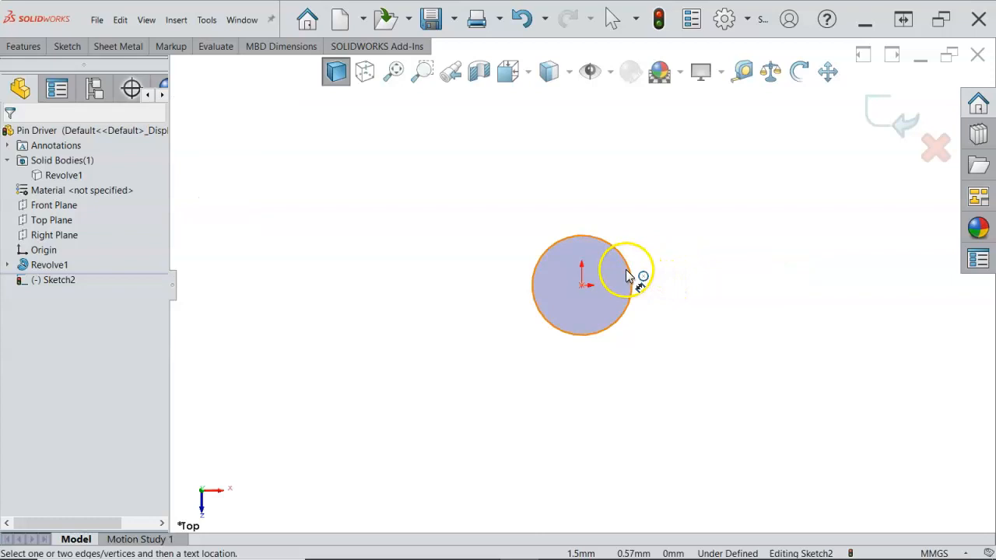
pyautogui.click(630, 275)
pyautogui.click(663, 233)
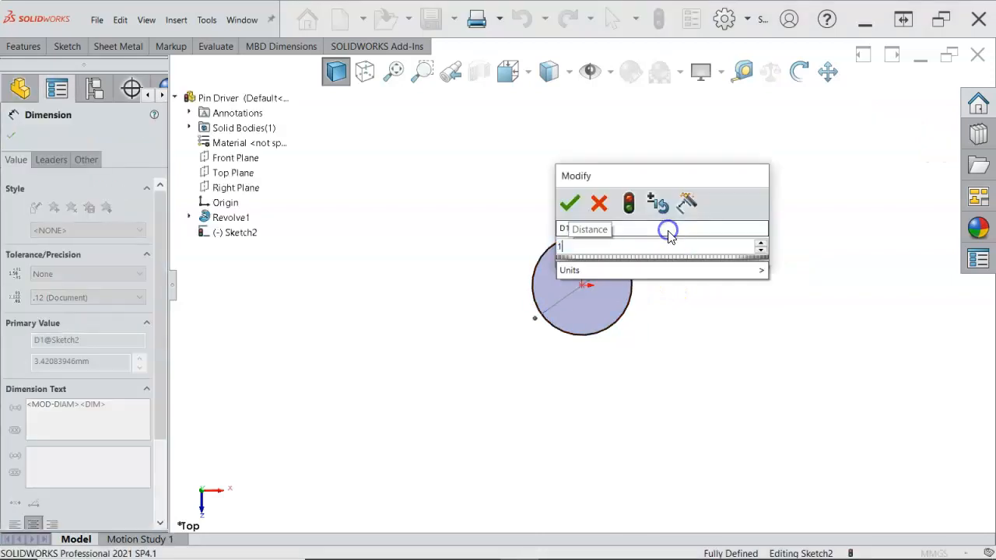
pyautogui.press('Return')
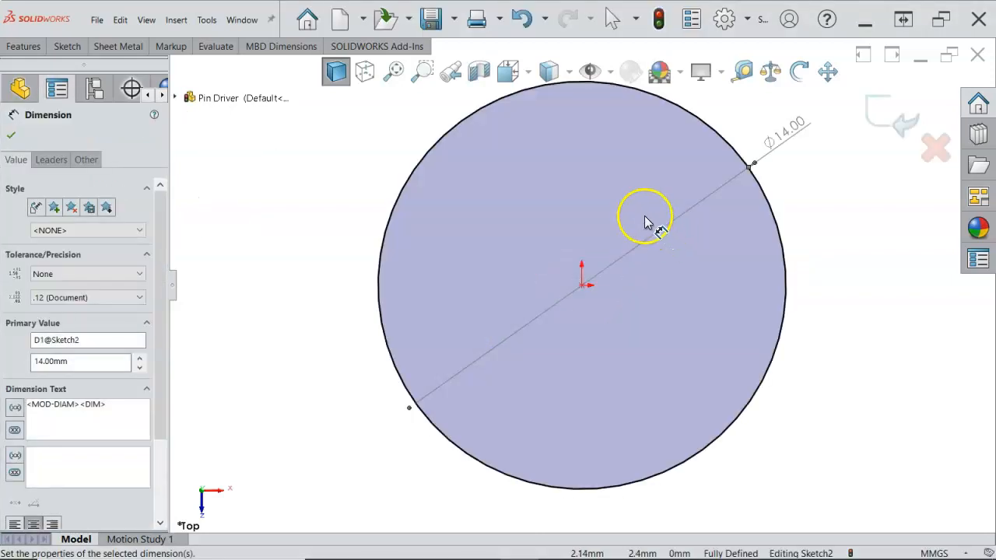
# Extrude the 14 mm circle 16 mm with the Mid Plane end condition as a separate, unmerged body.
pyautogui.hotkey('ctrl', '7')
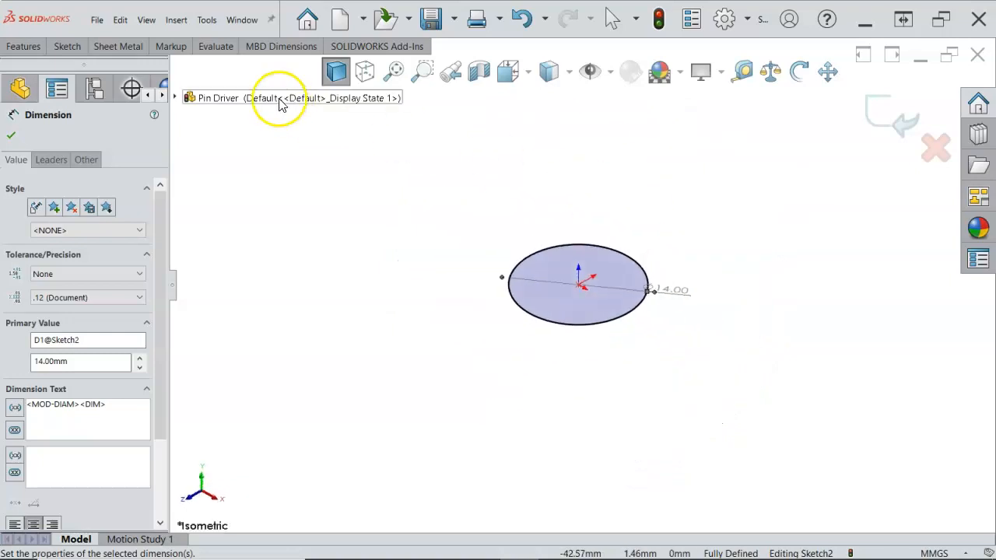
pyautogui.click(7, 52)
pyautogui.click(22, 78)
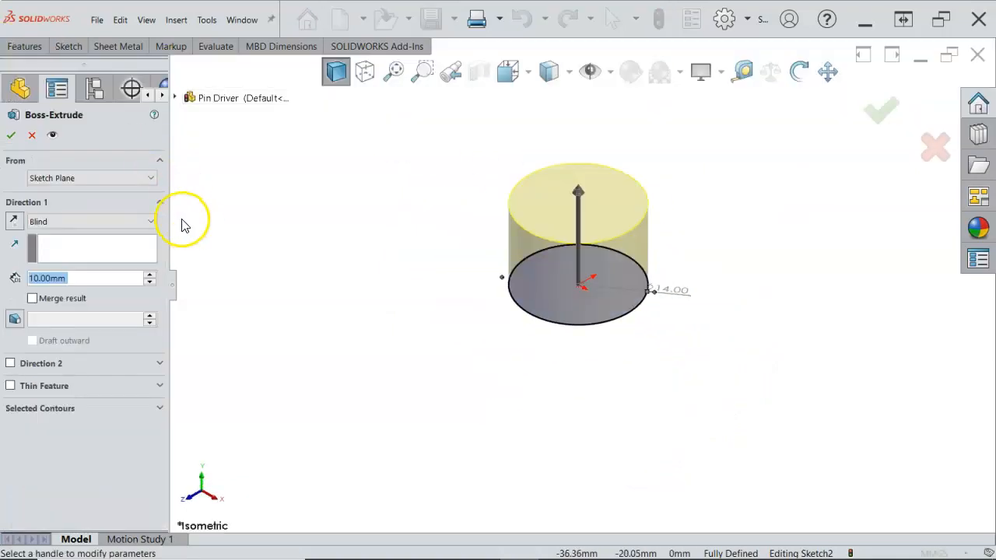
pyautogui.write('16')
pyautogui.click(81, 224)
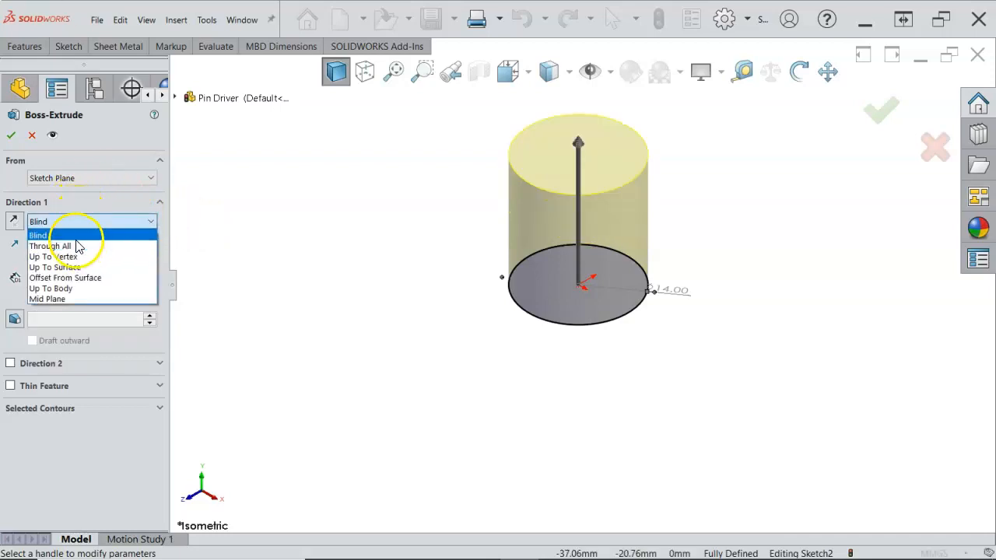
pyautogui.click(65, 299)
pyautogui.click(11, 135)
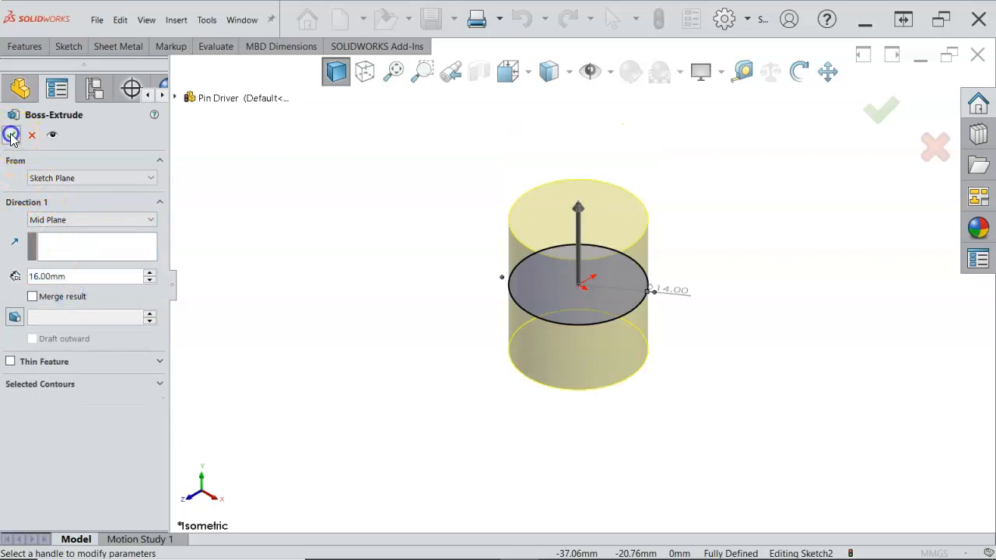
# Start a sketch on the cylinder's upper face and draw a concentric circle of about 3.87 mm radius.
pyautogui.click(552, 222)
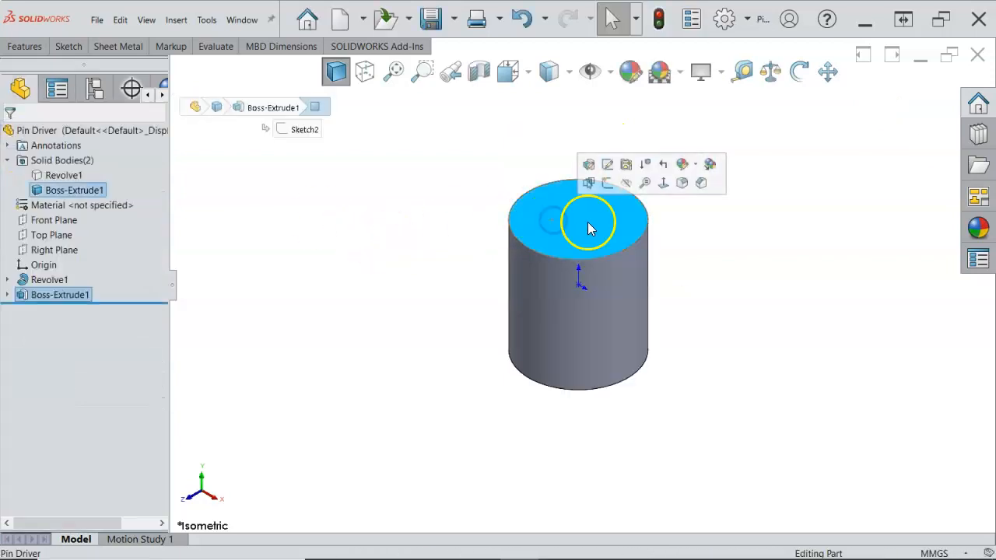
pyautogui.click(606, 184)
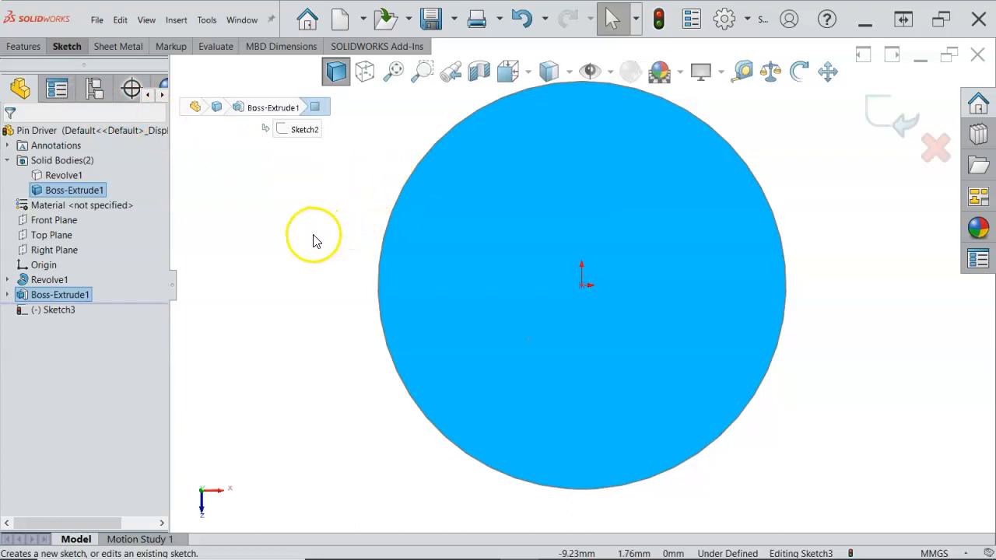
pyautogui.press('s')
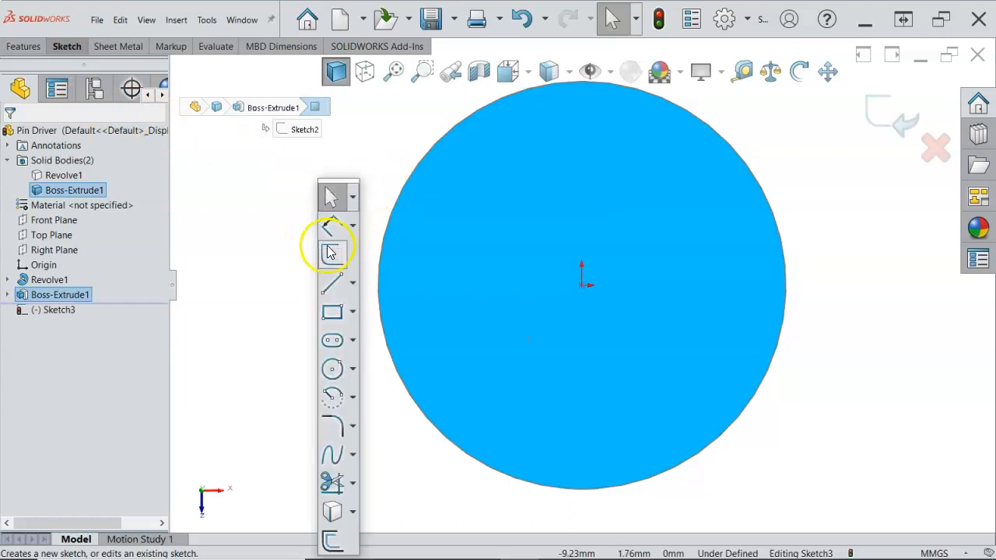
pyautogui.click(352, 369)
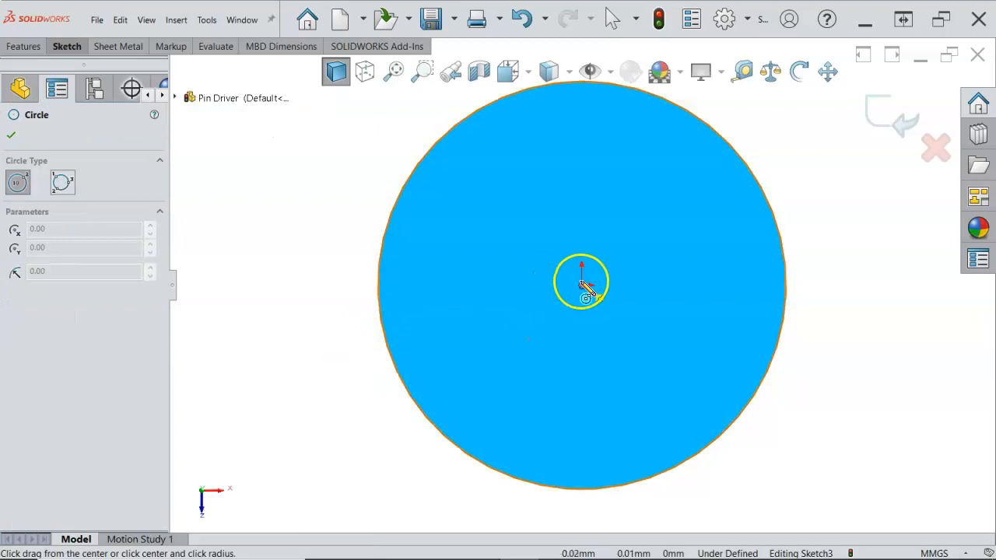
pyautogui.click(581, 284)
pyautogui.click(676, 347)
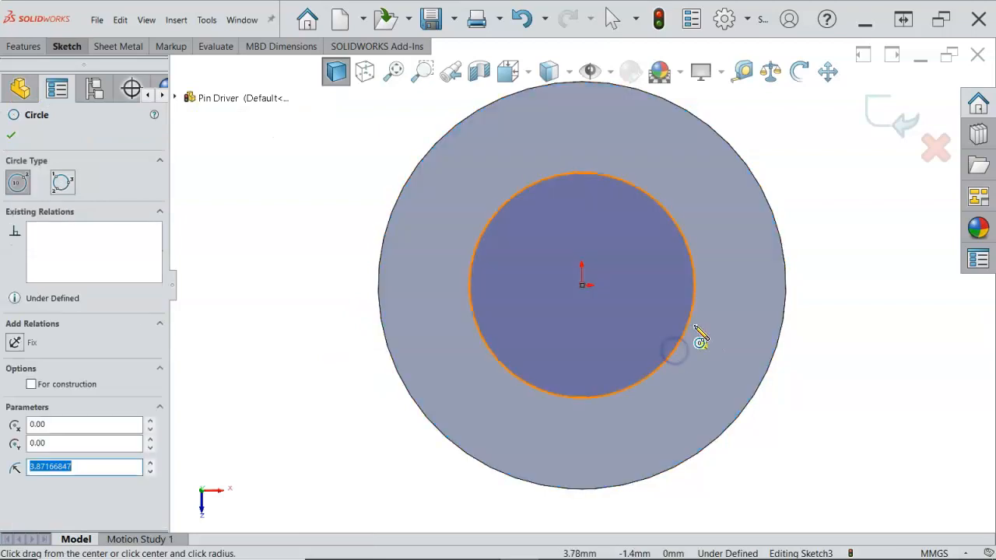
# Dimension the inner circle's diameter as 10 mm and place the dimension beside the cylinder's outline.
pyautogui.rightClick(696, 331)
pyautogui.click(807, 308)
pyautogui.click(695, 317)
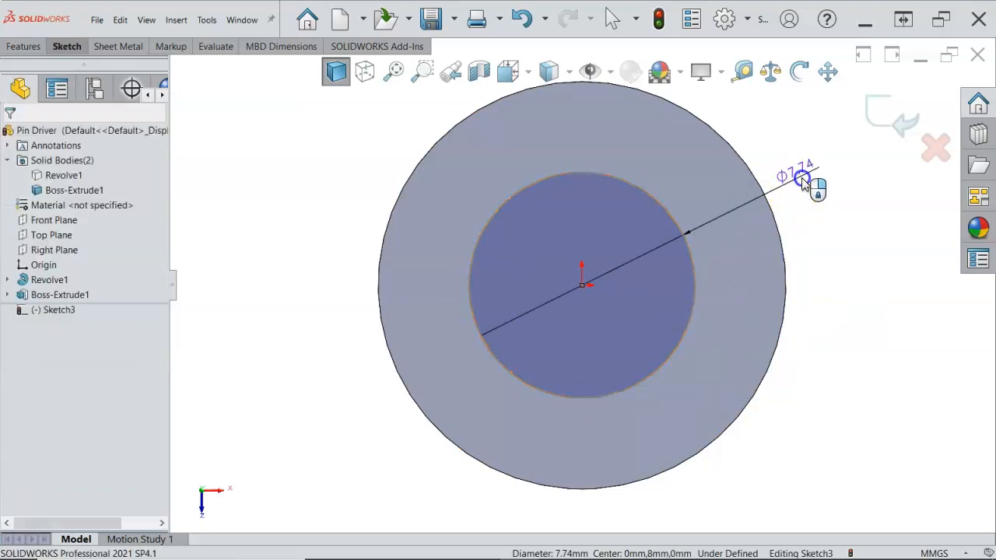
pyautogui.click(804, 178)
pyautogui.write('10')
pyautogui.press('Return')
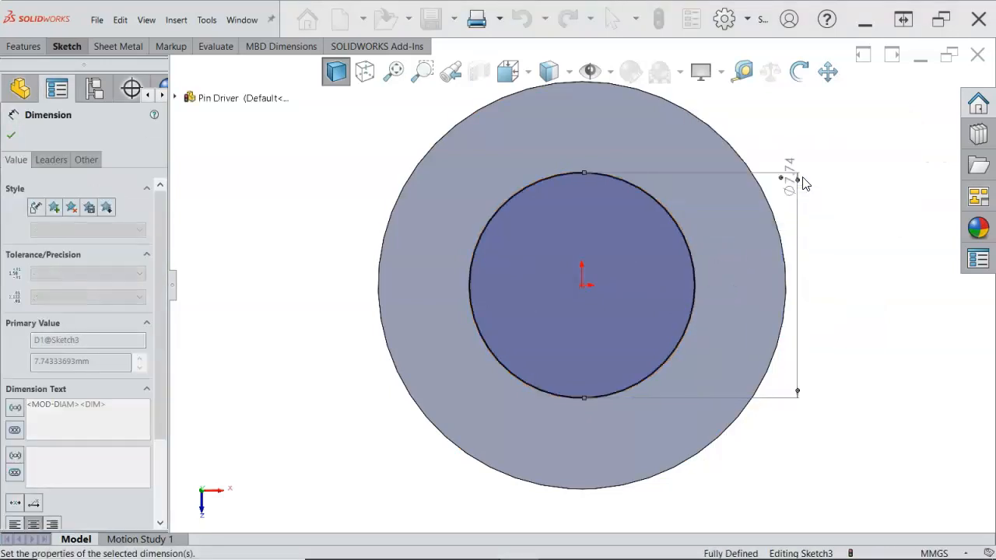
pyautogui.scroll(3, 812, 233)
pyautogui.moveTo(700, 207); pyautogui.dragTo(753, 284)
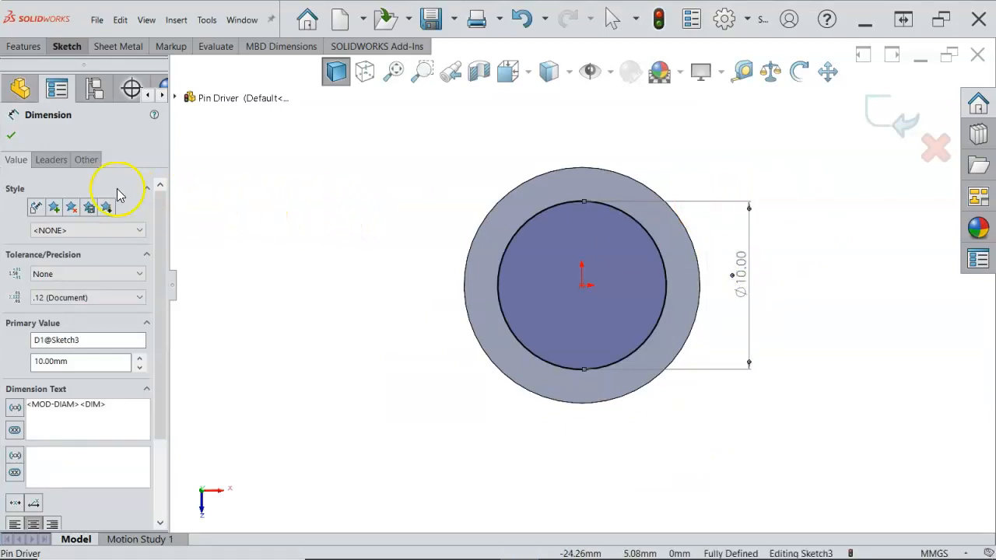
# Change the inner circle's dimension from linear to diameter leader display, trying the radius display in between.
pyautogui.click(53, 161)
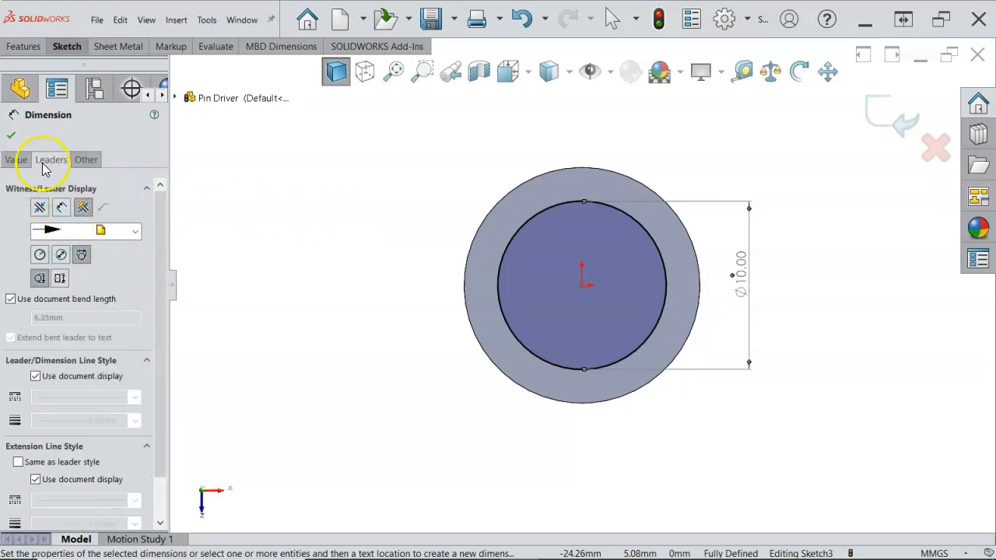
pyautogui.click(59, 256)
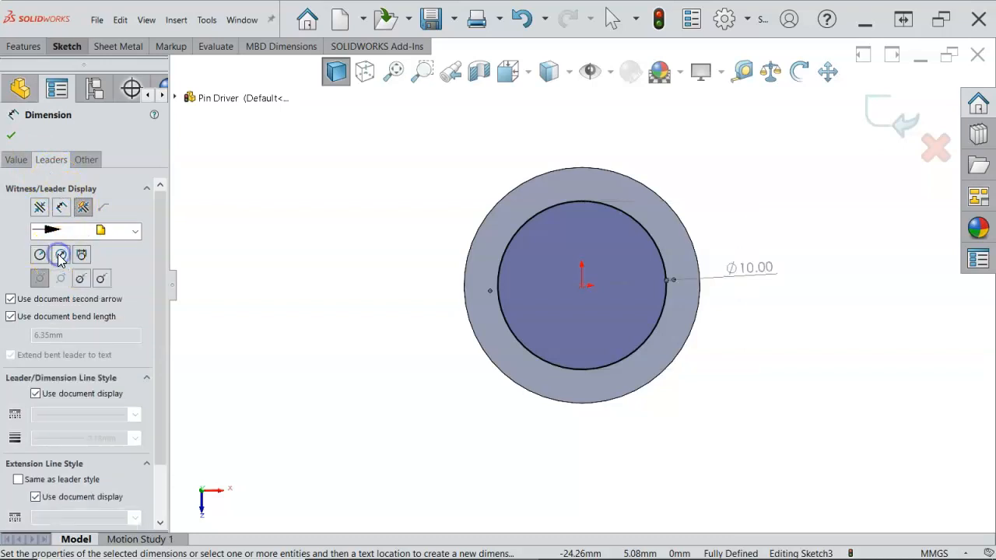
pyautogui.click(40, 254)
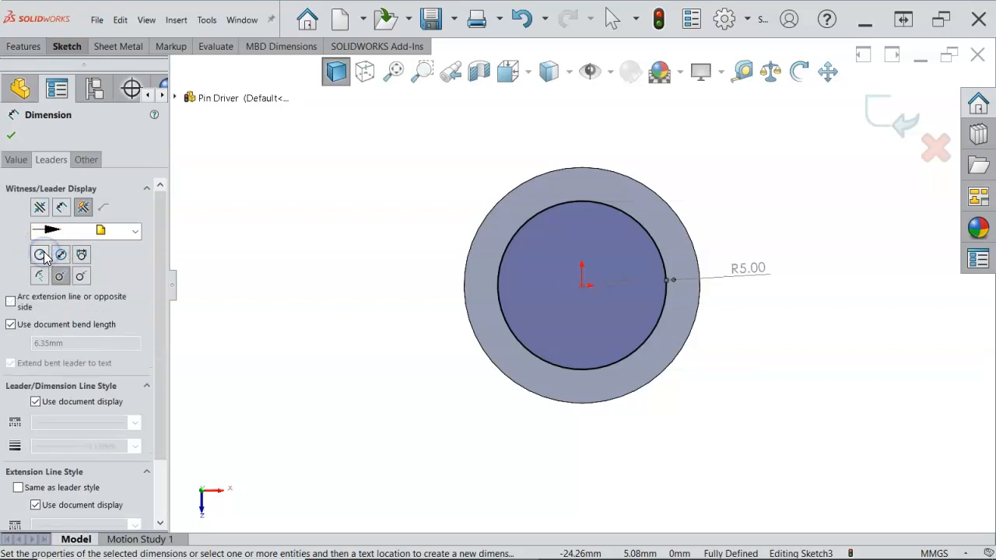
pyautogui.click(61, 254)
pyautogui.click(17, 145)
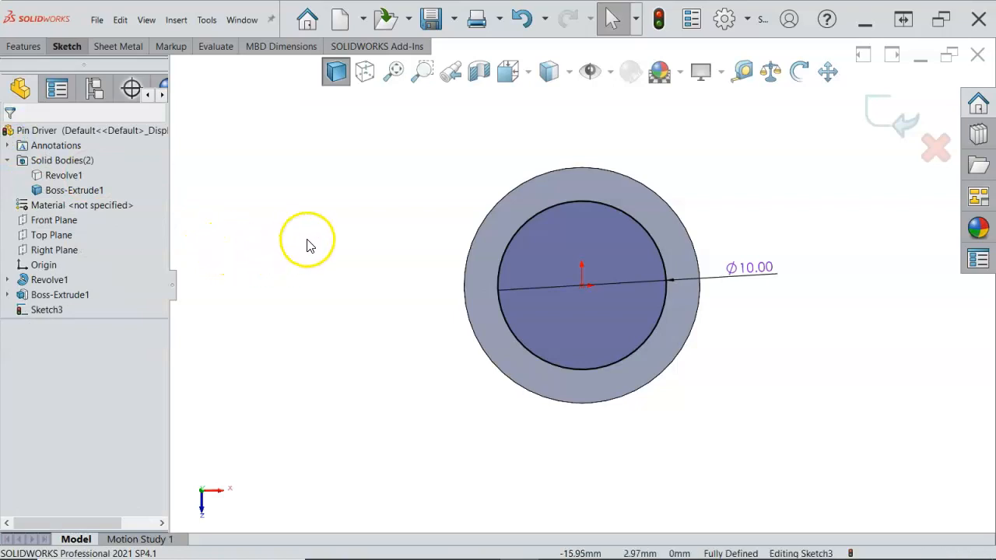
# Extrude the 10 mm circle 10 mm upward from the cylinder's face, merged with the existing cylinder.
pyautogui.hotkey('ctrl', '7')
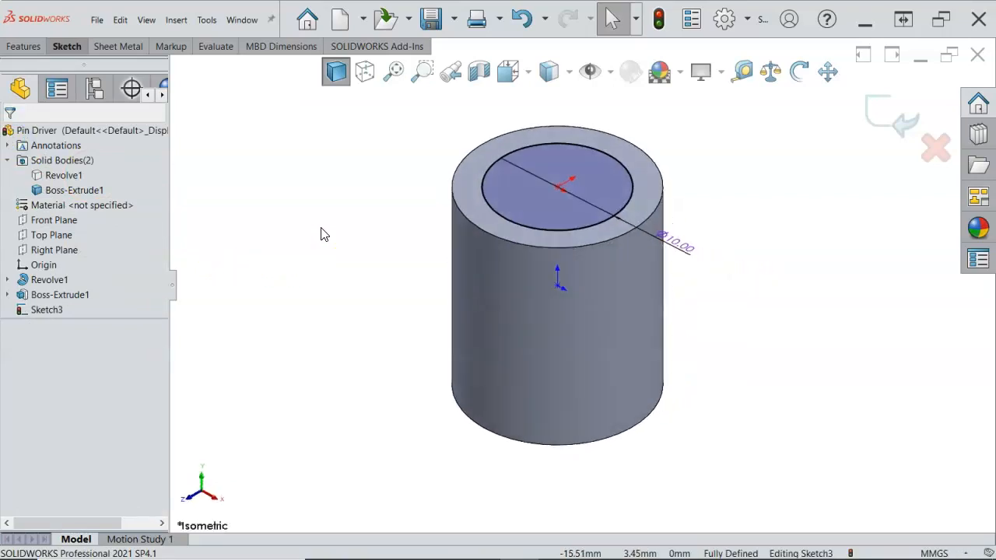
pyautogui.rightClick(327, 227)
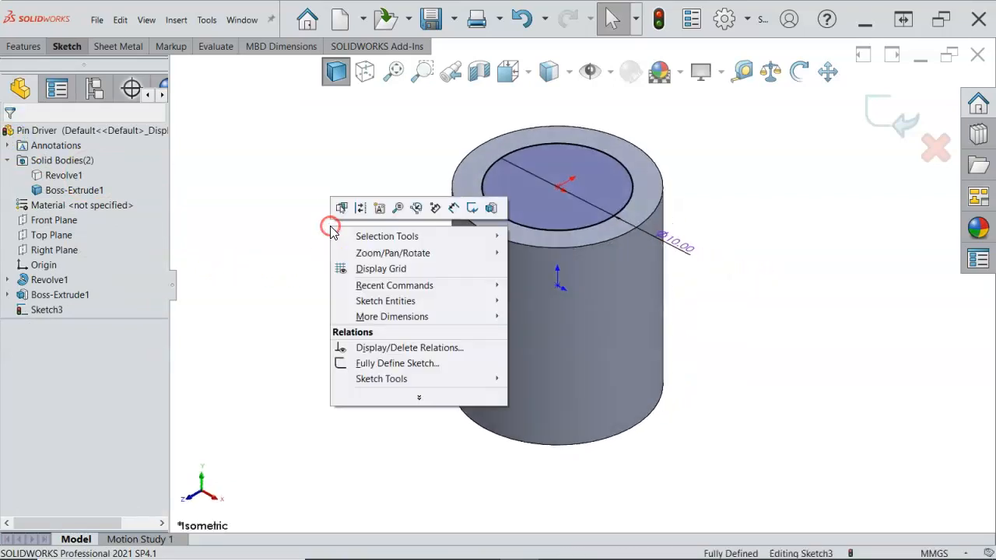
pyautogui.click(472, 208)
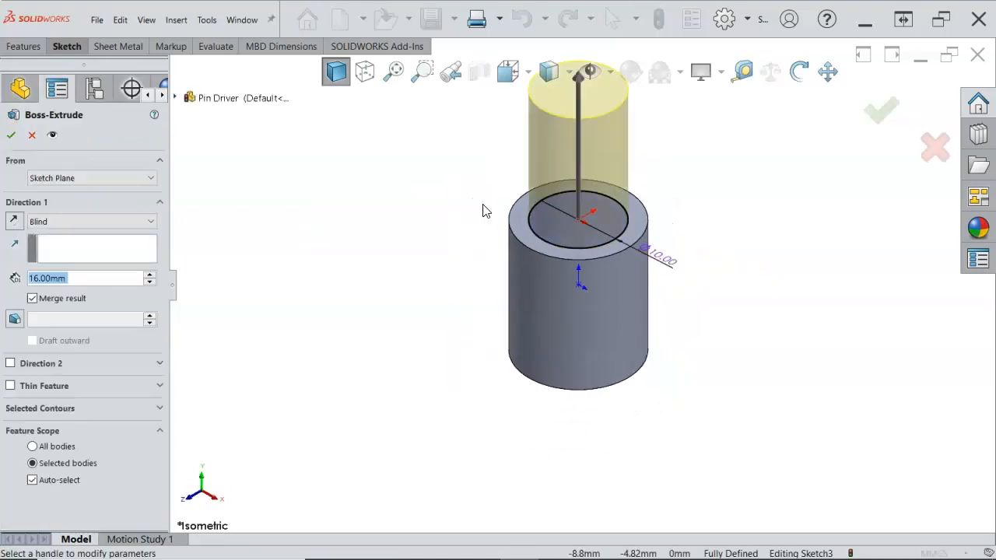
pyautogui.write('10')
pyautogui.press('Return')
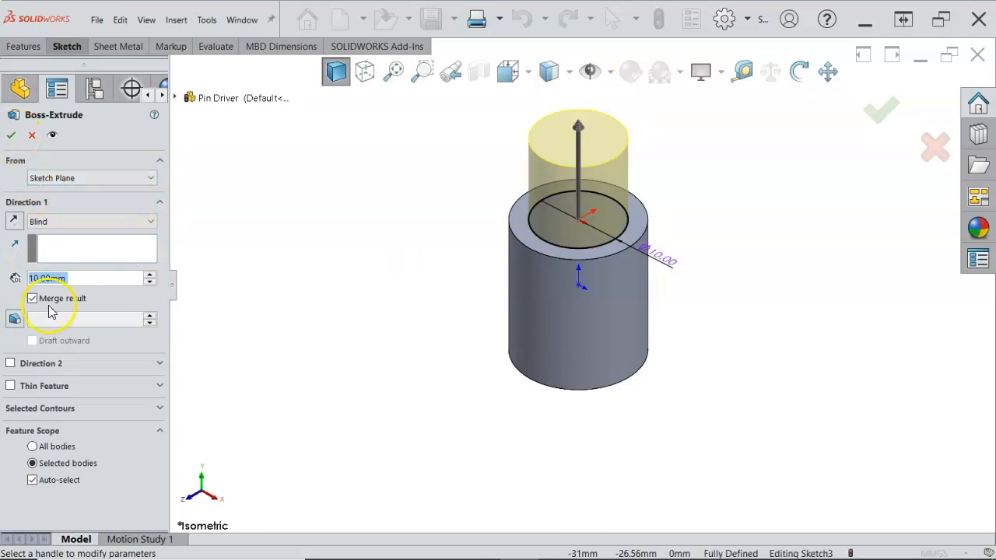
pyautogui.click(11, 134)
# Start a sketch on the large cylinder's lower face and convert the upper boss's 10 mm circular end edge into it.
pyautogui.moveTo(409, 291); pyautogui.dragTo(434, 226, button='middle')
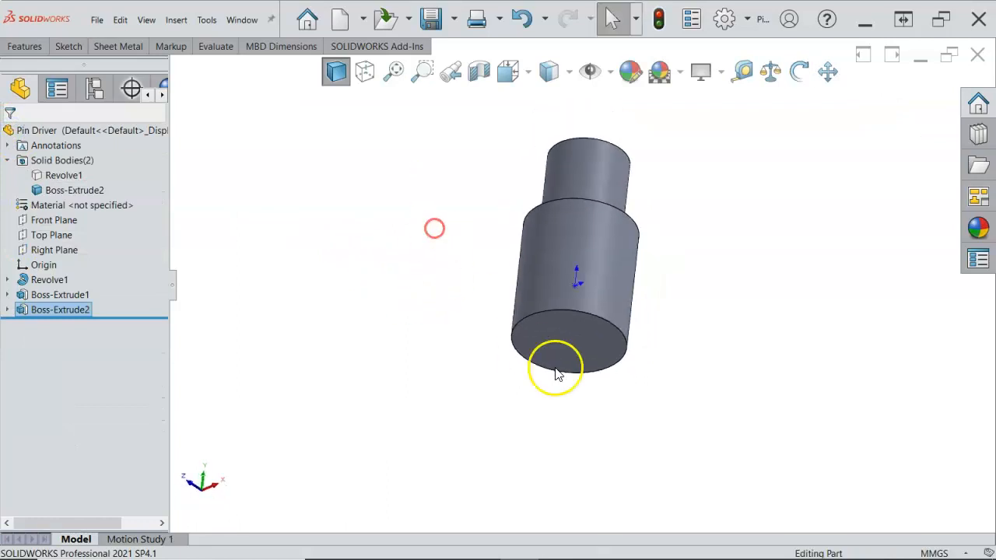
pyautogui.click(564, 349)
pyautogui.click(623, 310)
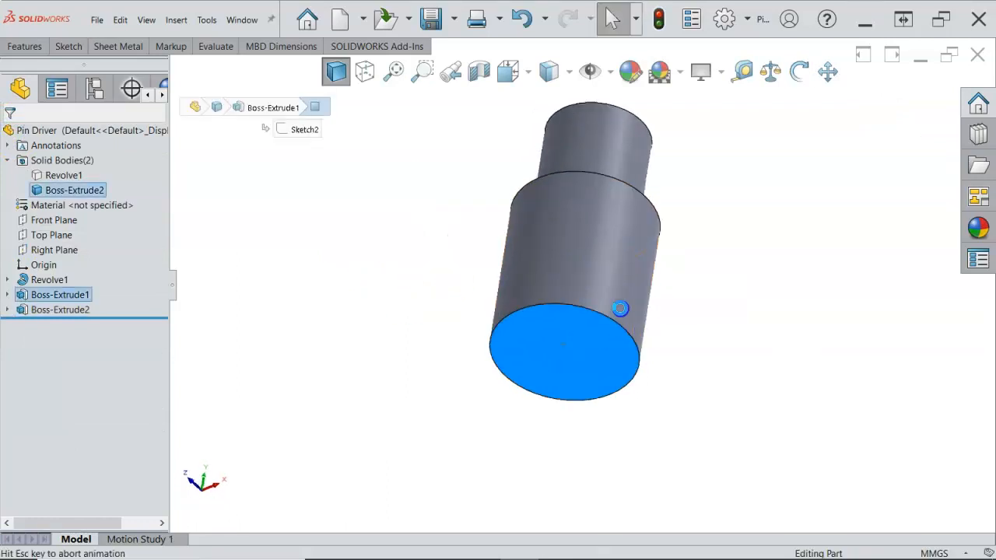
pyautogui.moveTo(612, 301)
pyautogui.mouseDown(button='middle')
pyautogui.moveTo(562, 309)
pyautogui.moveTo(552, 329)
pyautogui.moveTo(560, 322)
pyautogui.mouseUp(button='middle')
pyautogui.click(902, 239)
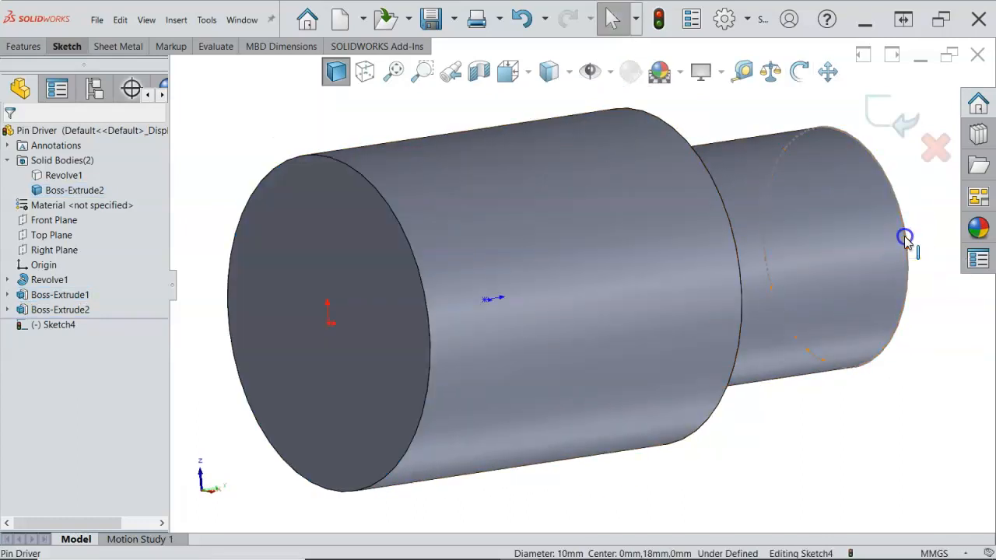
pyautogui.scroll(1, 311, 103)
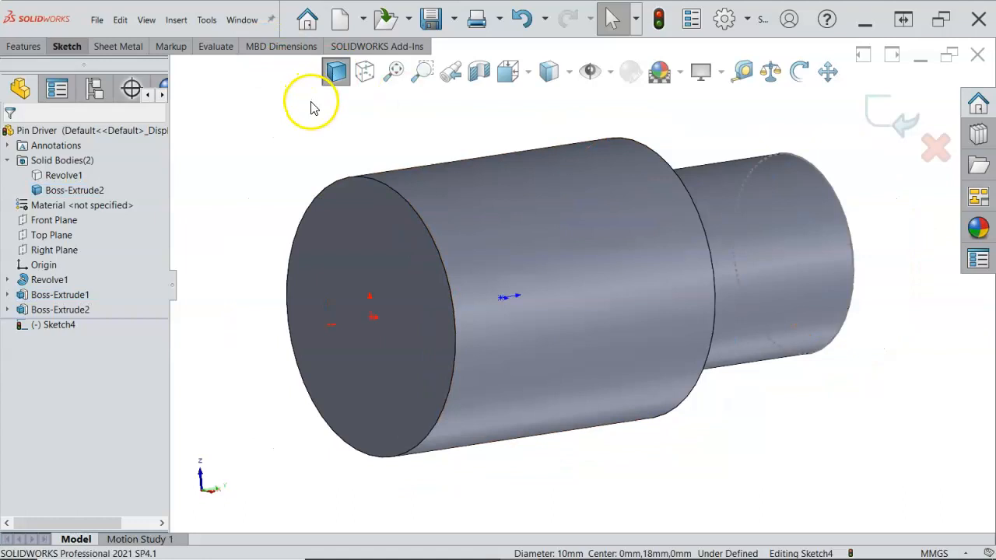
pyautogui.click(68, 48)
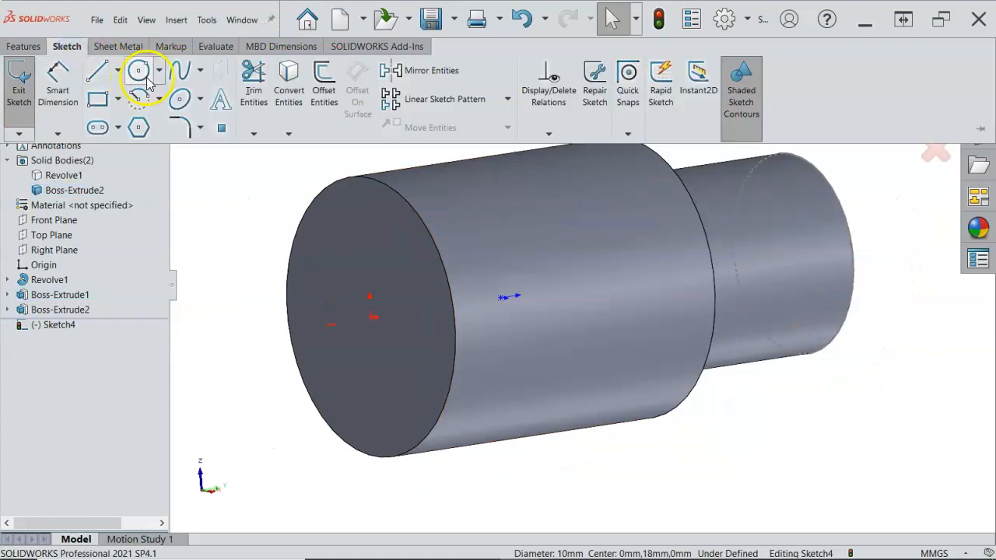
pyautogui.click(288, 90)
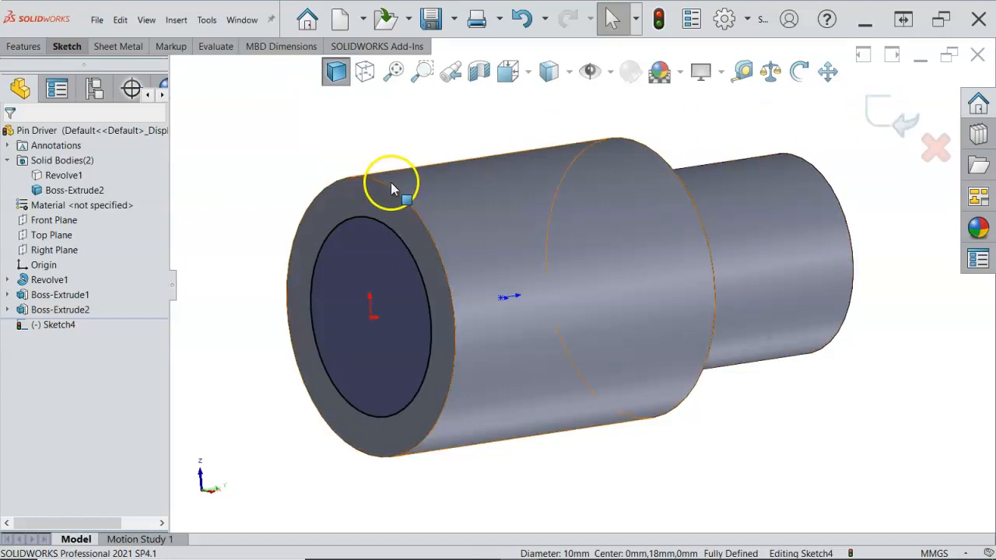
# Extrude the converted circle 10 mm downward from the lower face, merged with the existing body.
pyautogui.rightClick(371, 232)
pyautogui.click(528, 217)
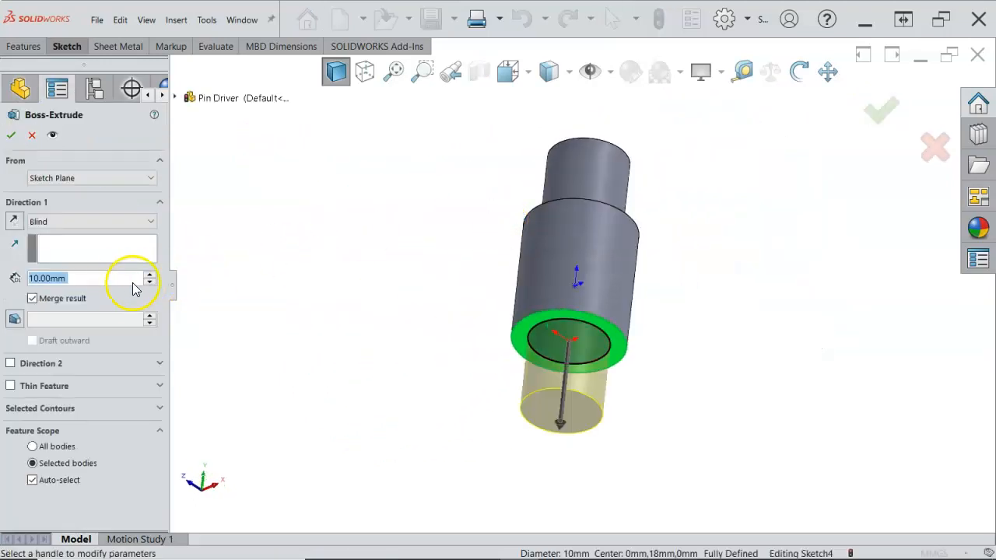
pyautogui.click(13, 137)
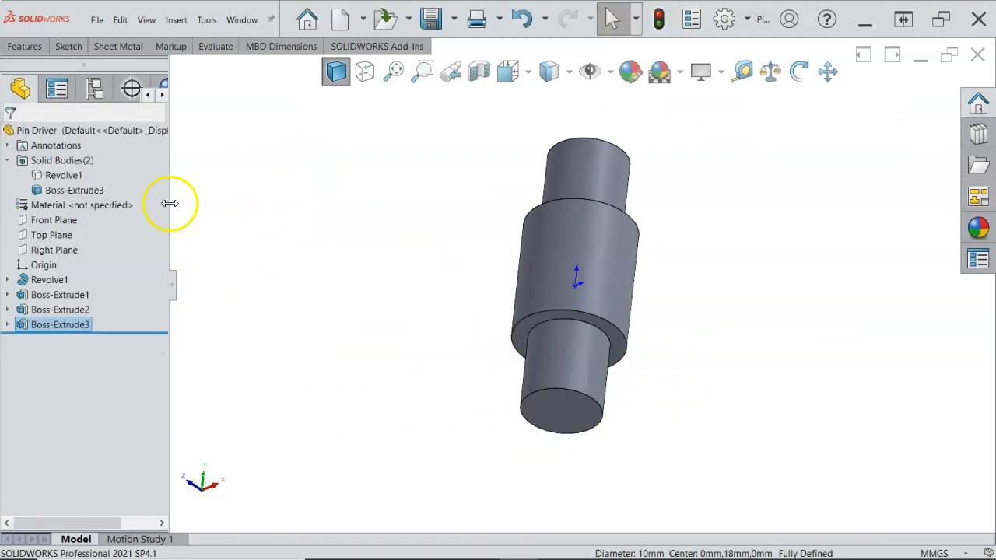
# Examine the parent and child references of Boss-Extrude2 and the part's dynamic reference visualization options.
pyautogui.moveTo(284, 320); pyautogui.dragTo(272, 364, button='middle')
pyautogui.keyDown('ctrl'); pyautogui.click(78, 310); pyautogui.keyUp('ctrl')
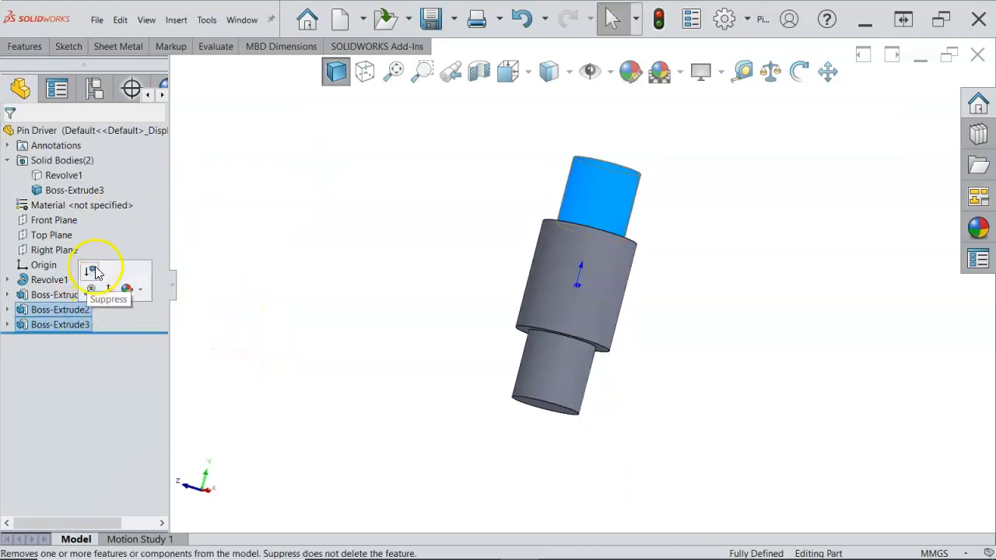
pyautogui.click(285, 322)
pyautogui.click(68, 311)
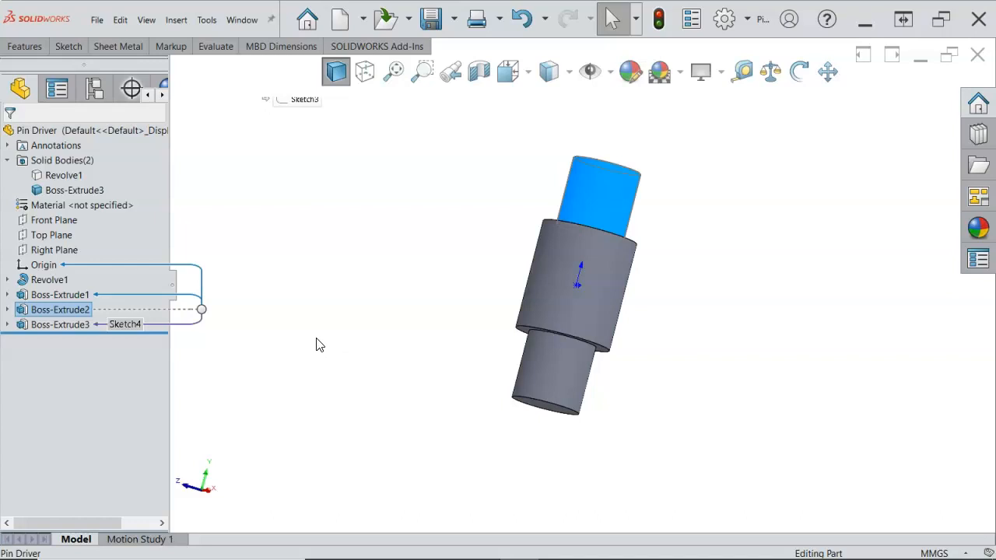
pyautogui.click(270, 355)
pyautogui.rightClick(105, 130)
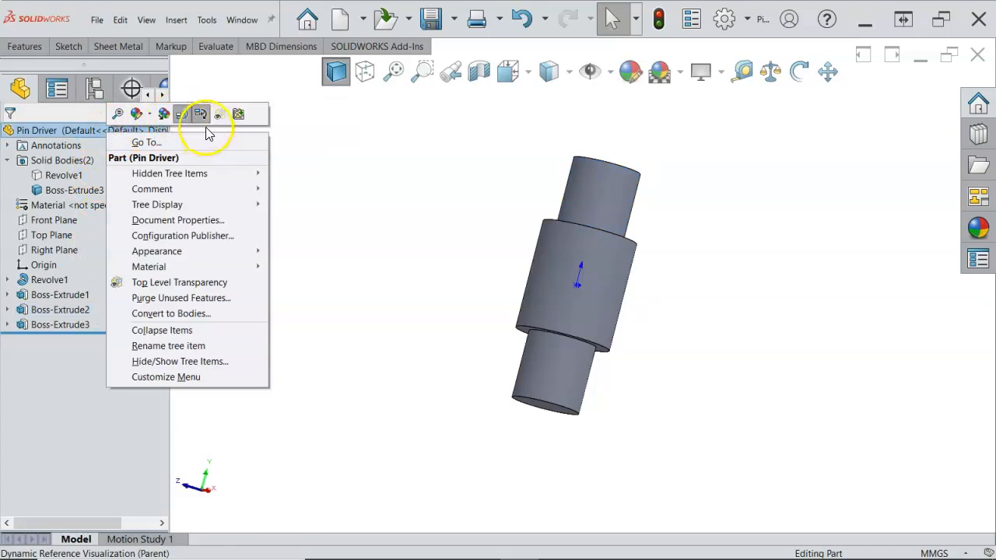
pyautogui.click(332, 262)
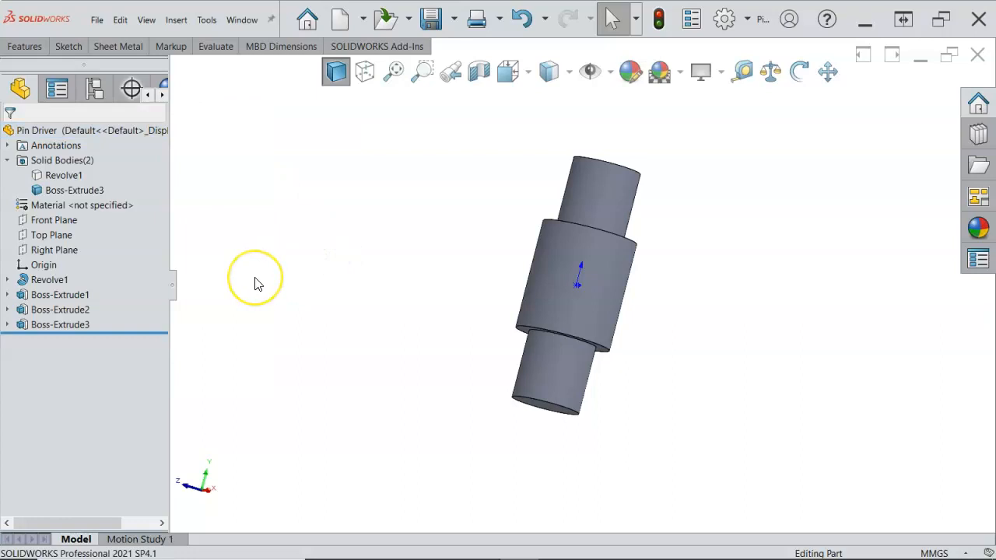
# Suppress Boss-Extrude2 together with its dependent Boss-Extrude3.
pyautogui.click(55, 309)
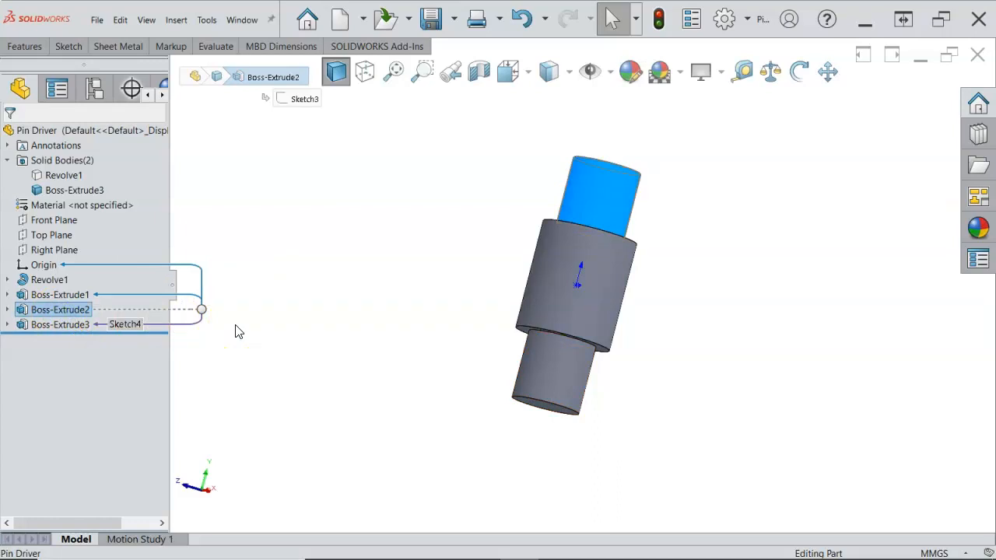
pyautogui.rightClick(62, 311)
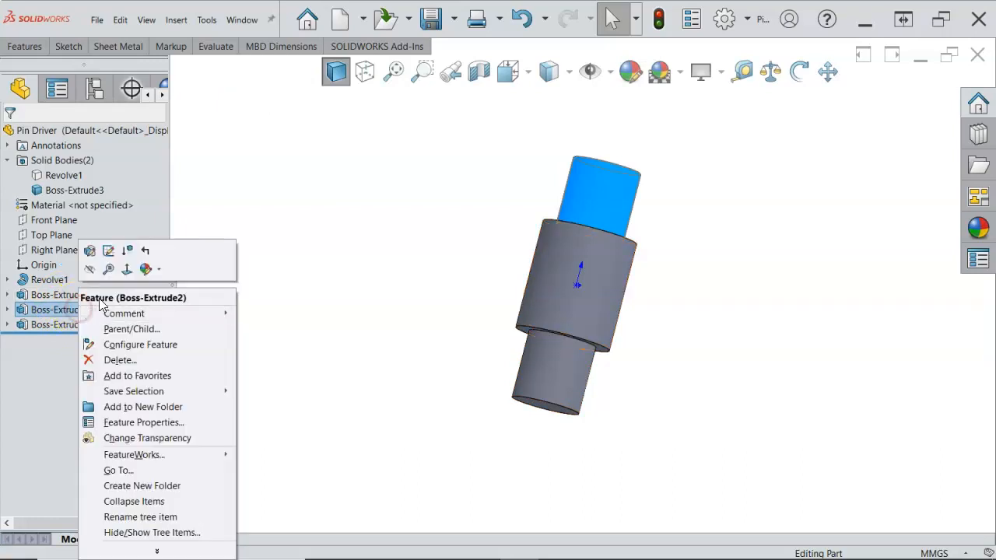
pyautogui.click(127, 250)
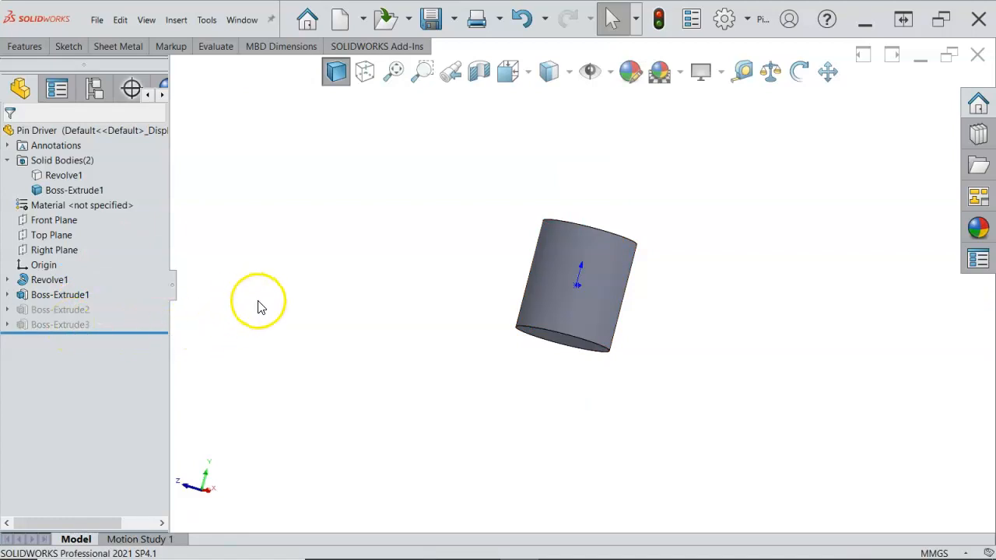
# Start a sketch on the Top Plane and draw a circle of about 3.43 mm radius centred on the origin.
pyautogui.click(58, 236)
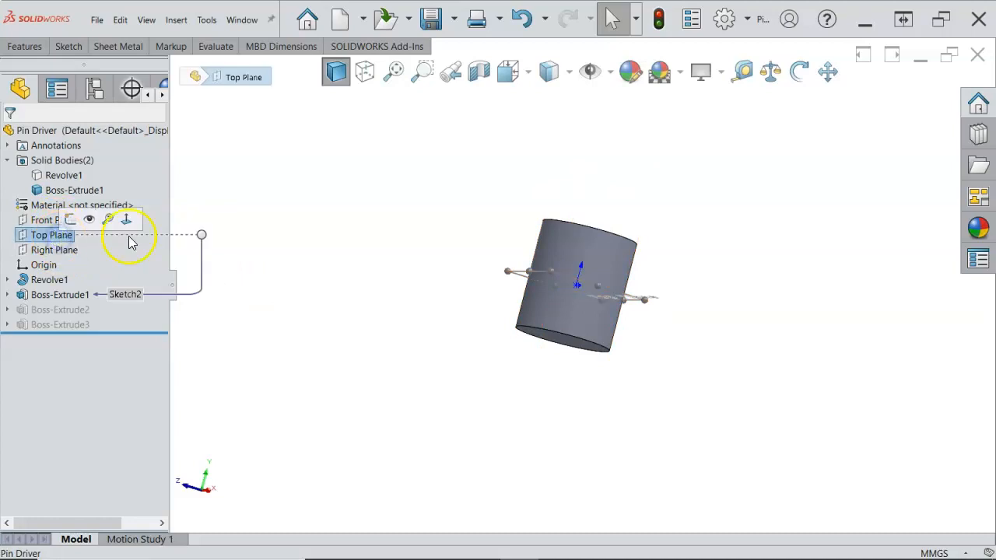
pyautogui.click(70, 221)
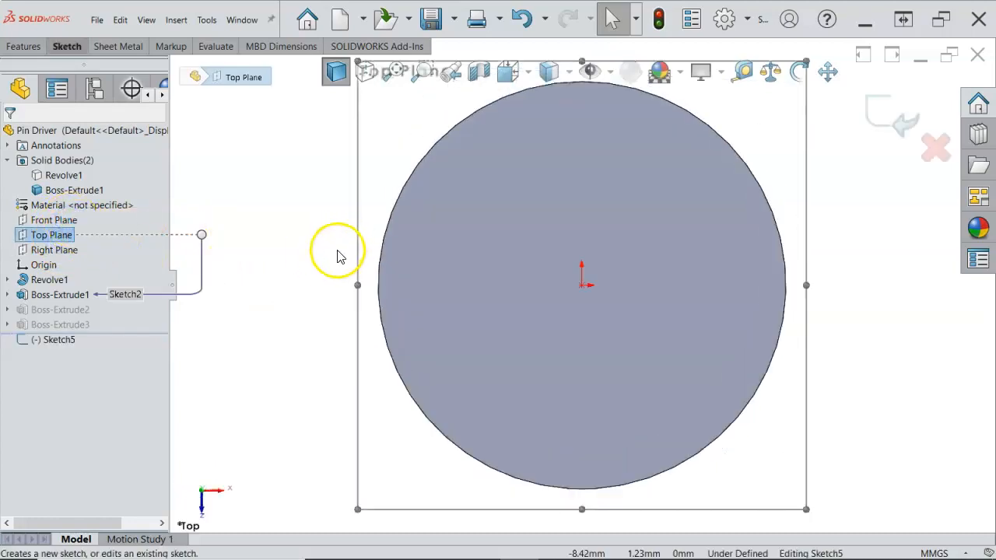
pyautogui.press('s')
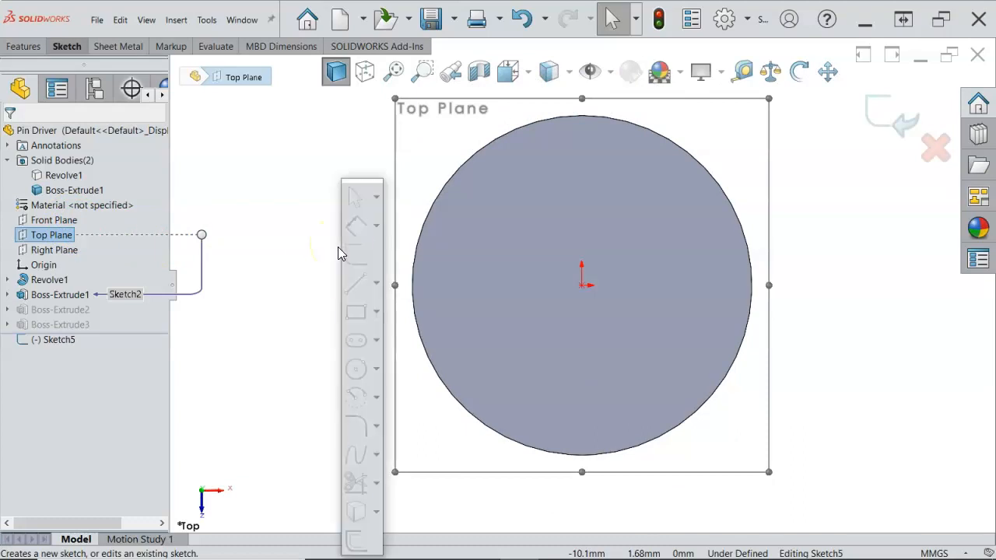
pyautogui.click(356, 367)
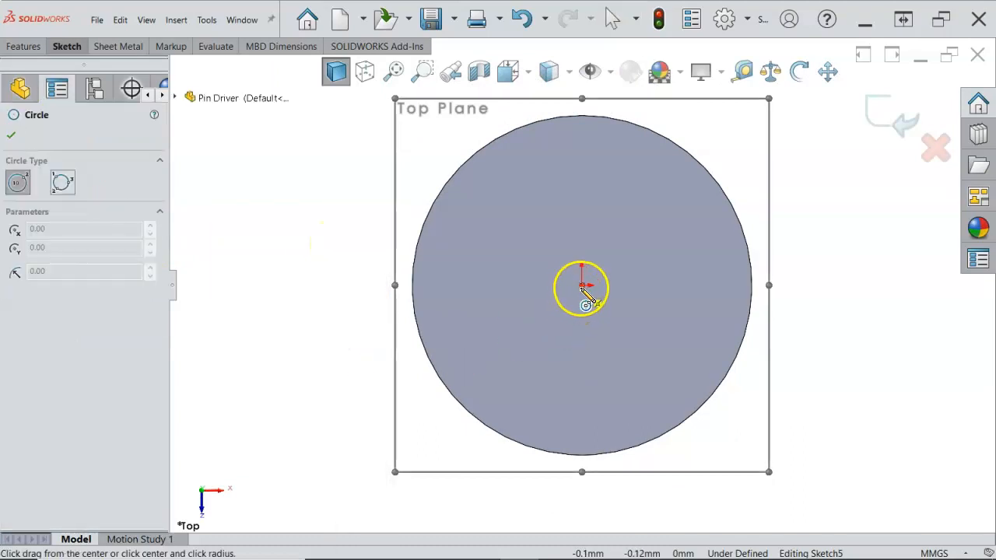
pyautogui.click(581, 284)
pyautogui.click(534, 356)
# Dimension the circle's diameter as 10 mm and place the dimension beside the cylinder's outline.
pyautogui.rightClick(534, 356)
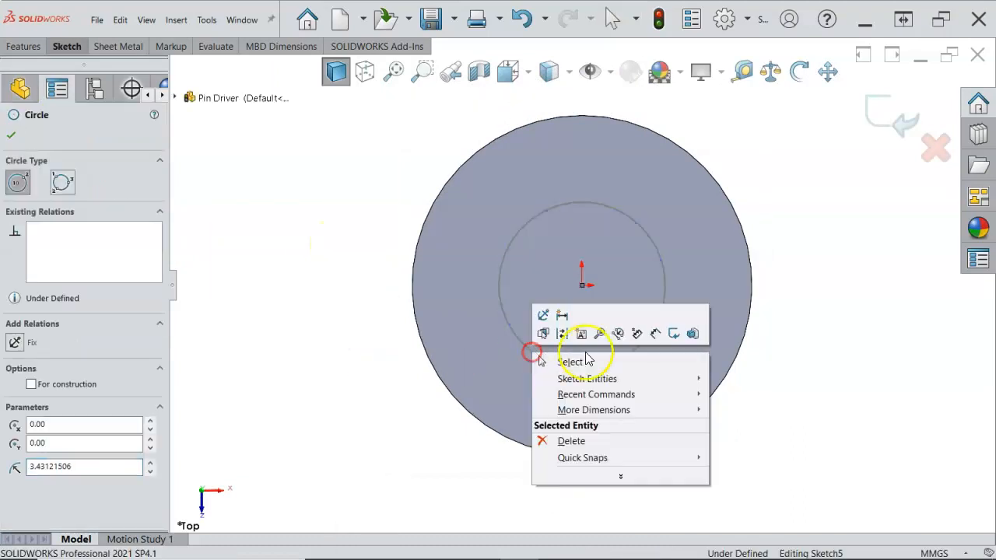
pyautogui.click(645, 332)
pyautogui.click(651, 335)
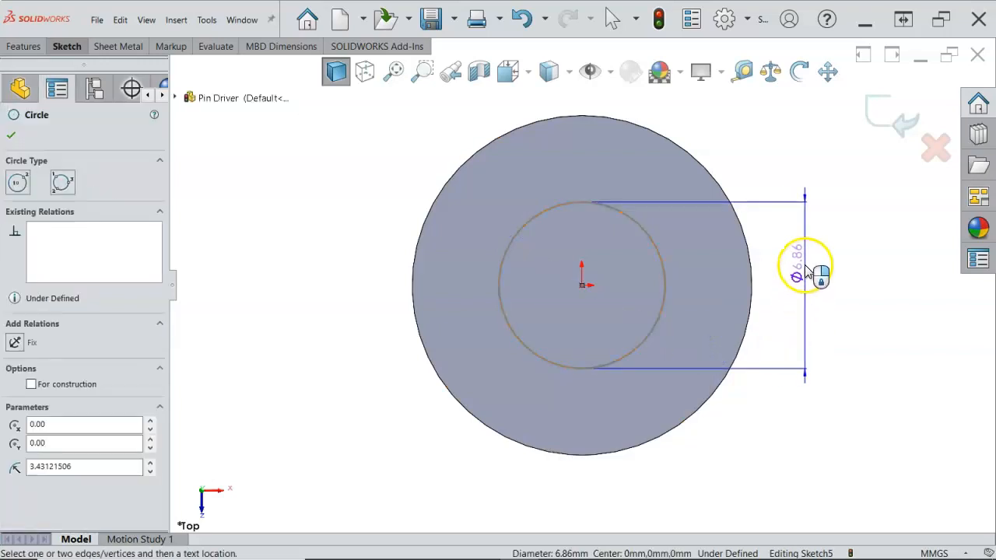
pyautogui.click(802, 272)
pyautogui.write('10')
pyautogui.press('Return')
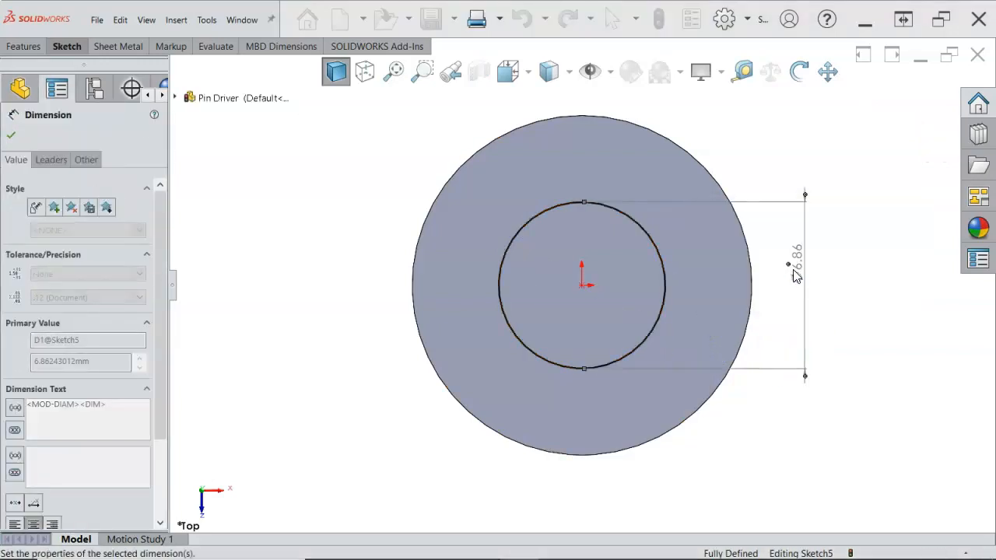
pyautogui.click(615, 226)
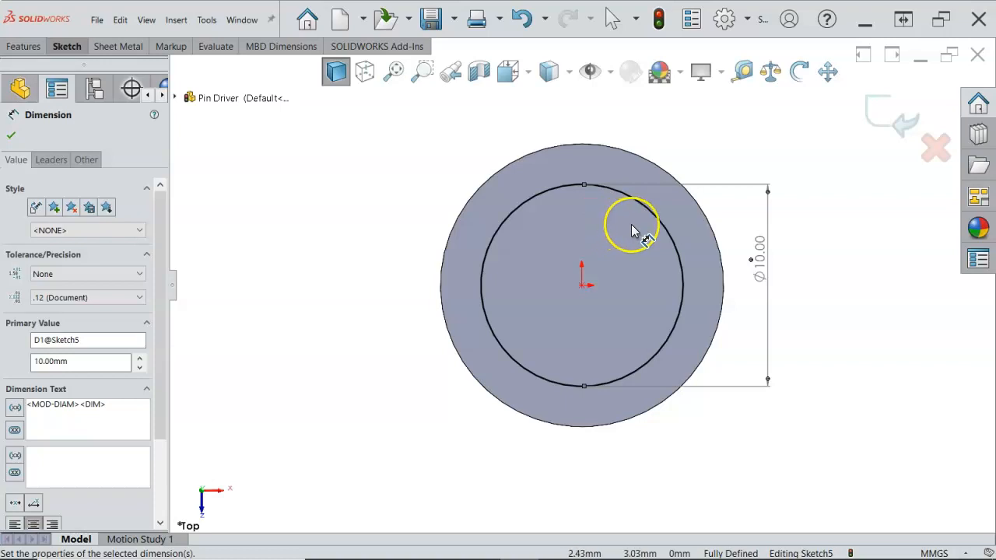
# Extrude the 10 mm circle 36 mm with the Mid Plane end condition, merged with the large cylinder.
pyautogui.hotkey('ctrl', '7')
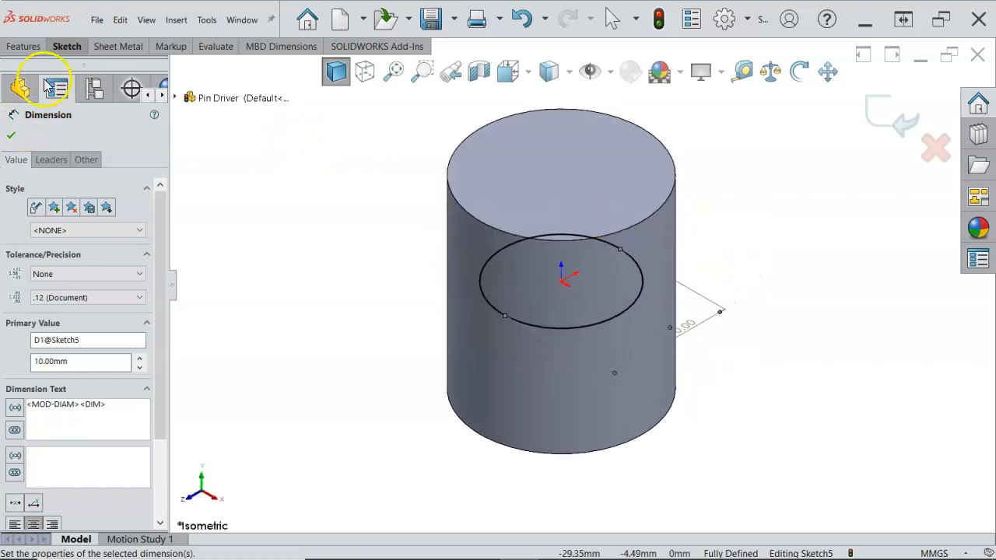
pyautogui.click(23, 46)
pyautogui.click(28, 82)
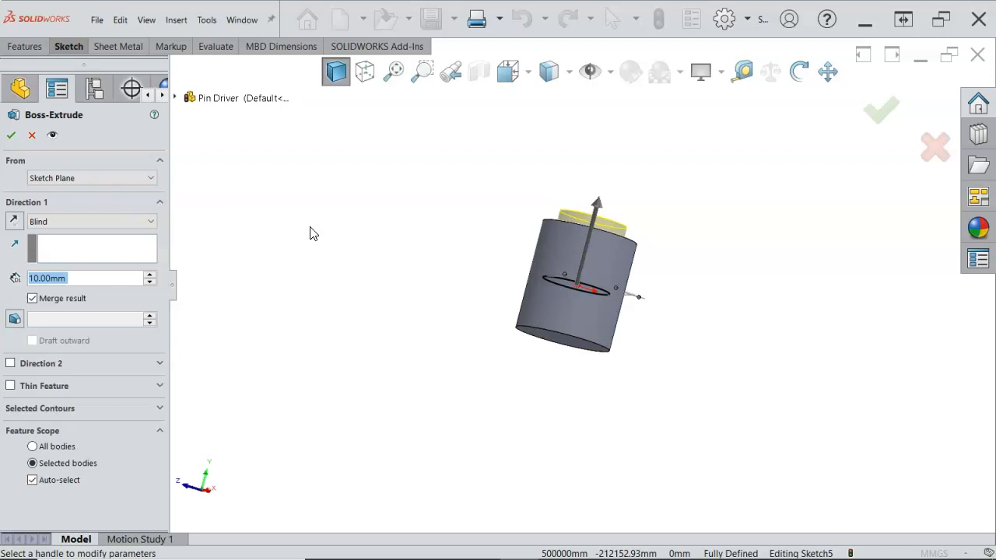
pyautogui.write('36')
pyautogui.click(349, 213)
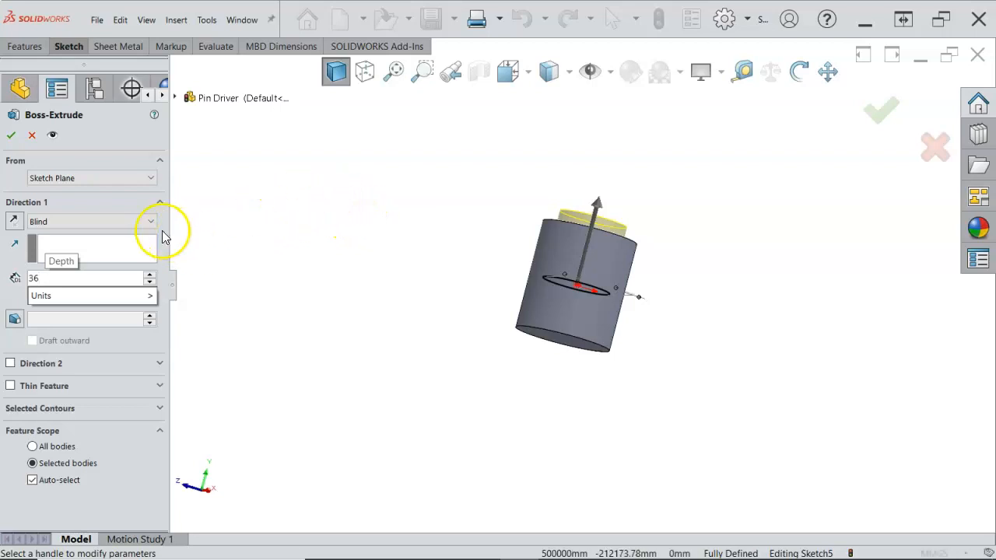
pyautogui.click(117, 222)
pyautogui.click(48, 299)
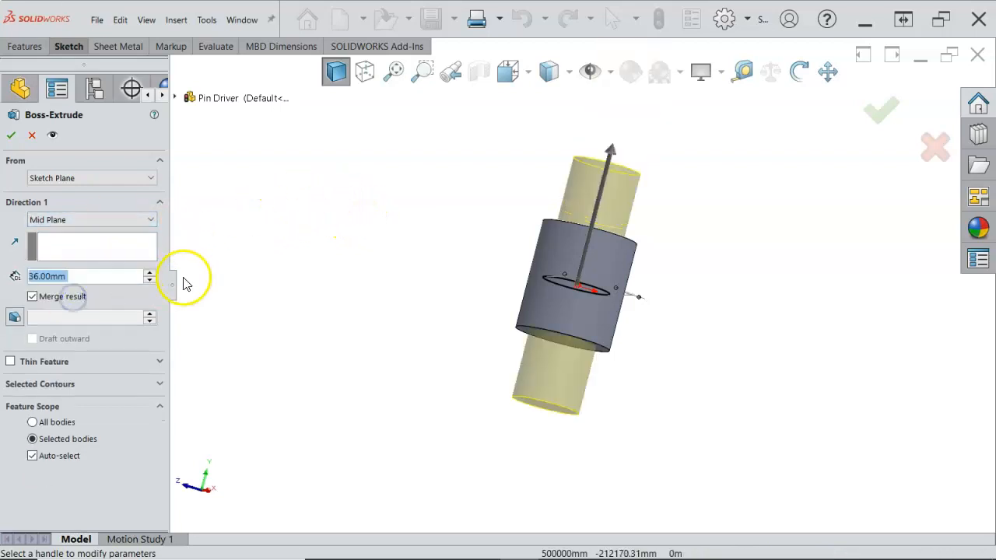
pyautogui.moveTo(402, 251); pyautogui.dragTo(296, 311, button='middle')
pyautogui.click(279, 268)
pyautogui.click(33, 298)
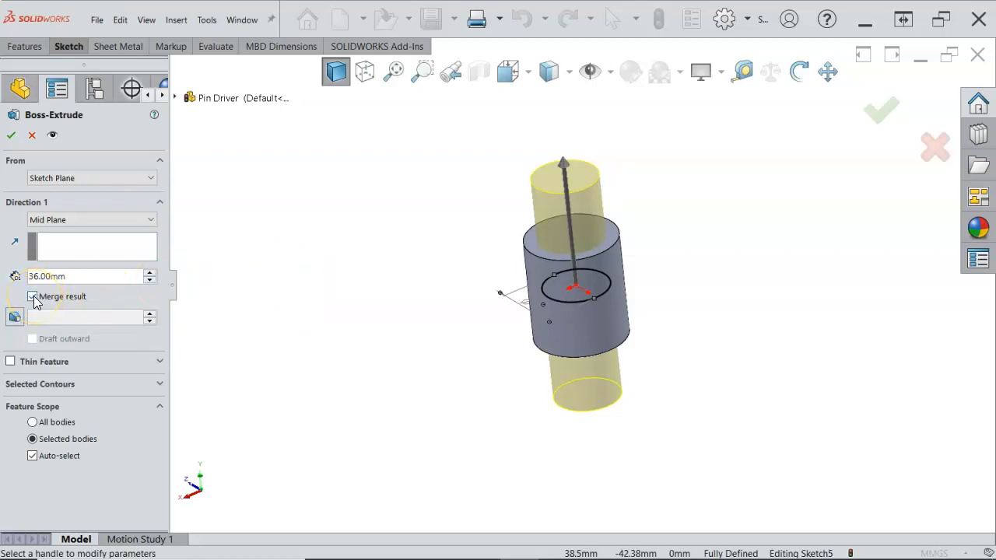
pyautogui.click(11, 134)
# Measure the distance between the shoulder face and the upper end face of the pin.
pyautogui.middleClick(351, 260)
pyautogui.middleClick(350, 260)
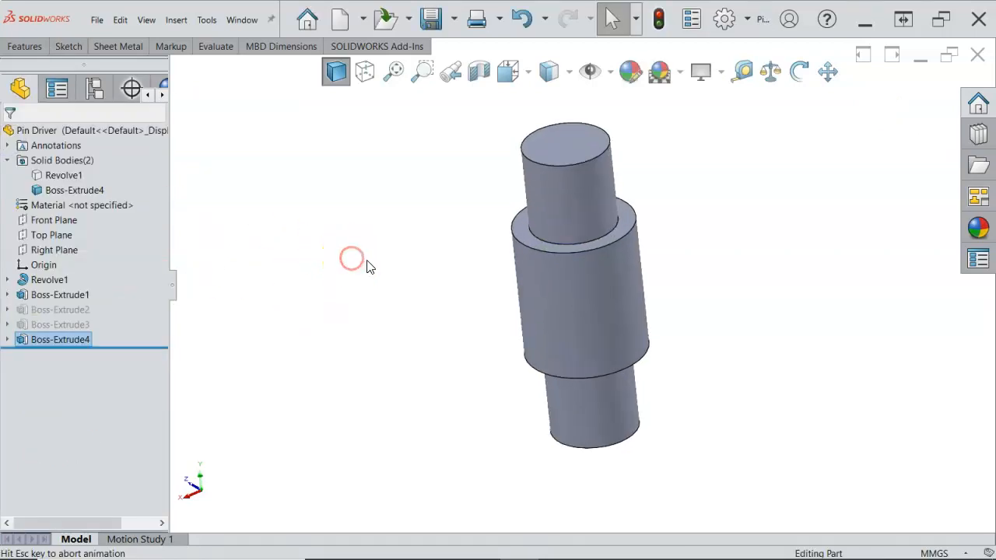
pyautogui.click(515, 226)
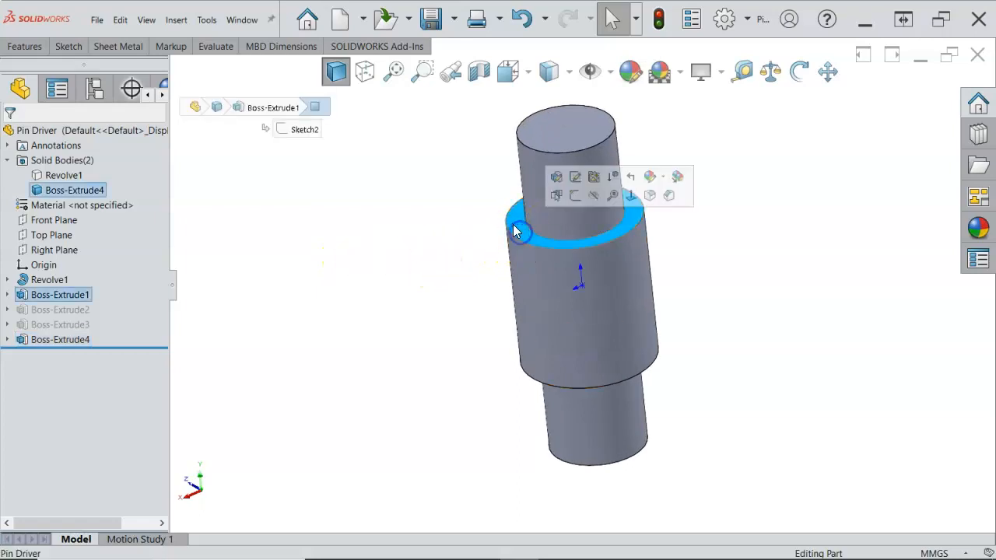
pyautogui.click(565, 140)
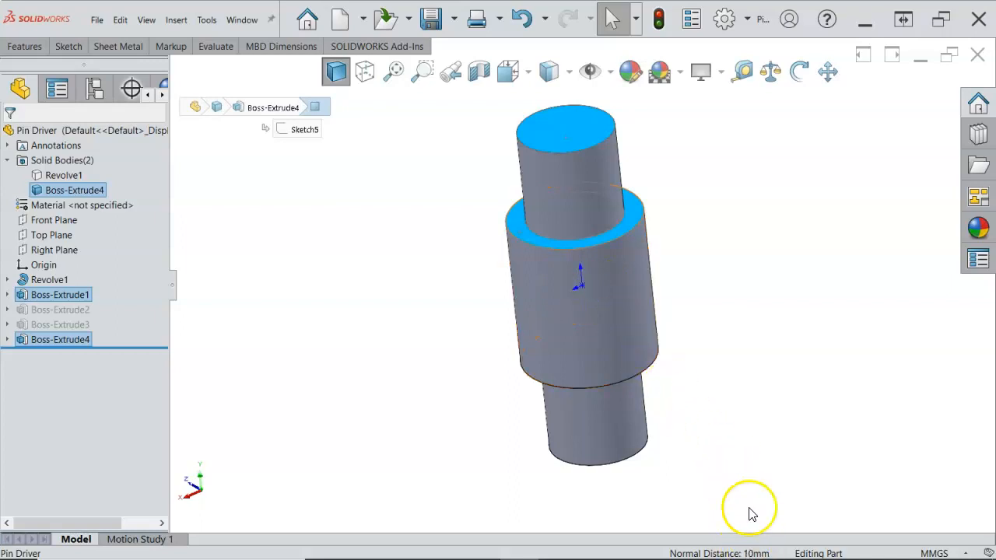
pyautogui.click(709, 289)
pyautogui.moveTo(707, 289); pyautogui.dragTo(693, 309, button='middle')
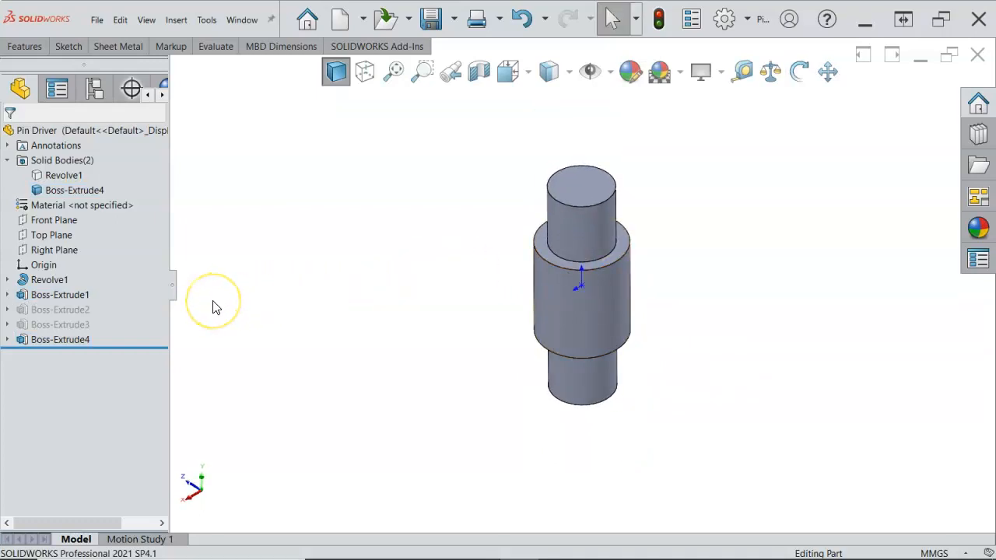
# Suppress the remaining extrusions, Boss-Extrude1 and Boss-Extrude4, and save the part.
pyautogui.rightClick(68, 296)
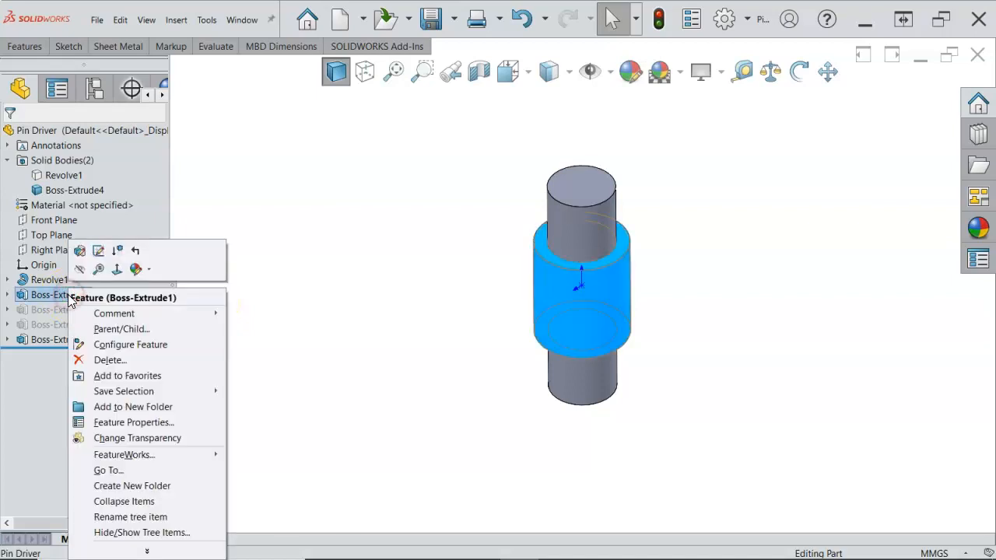
pyautogui.click(119, 251)
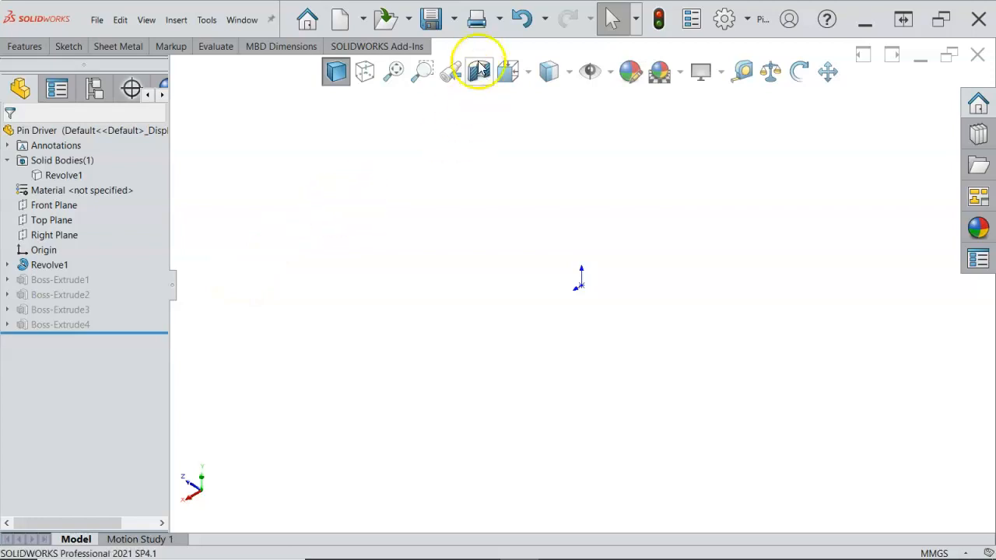
pyautogui.click(434, 26)
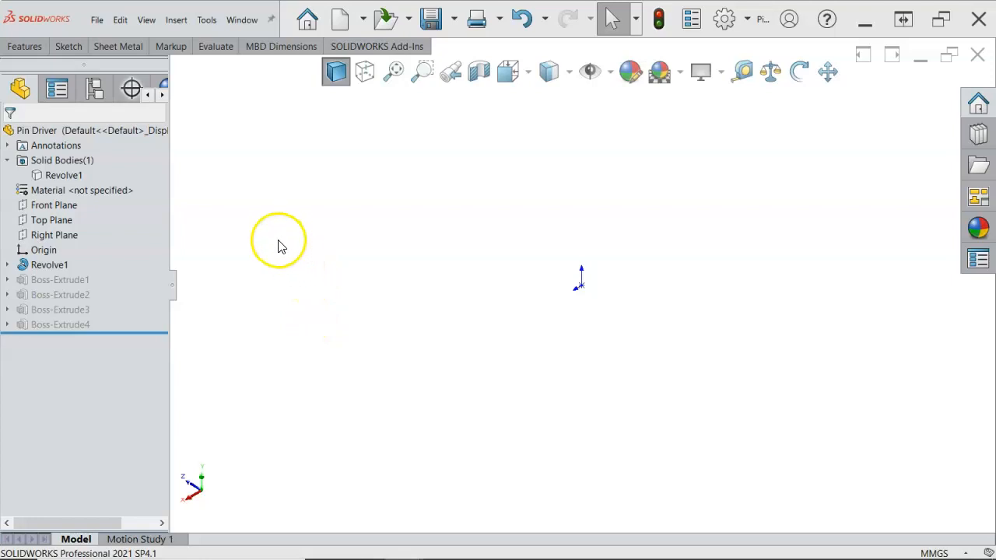
# Show the hidden Revolve1 solid body again.
pyautogui.rightClick(66, 176)
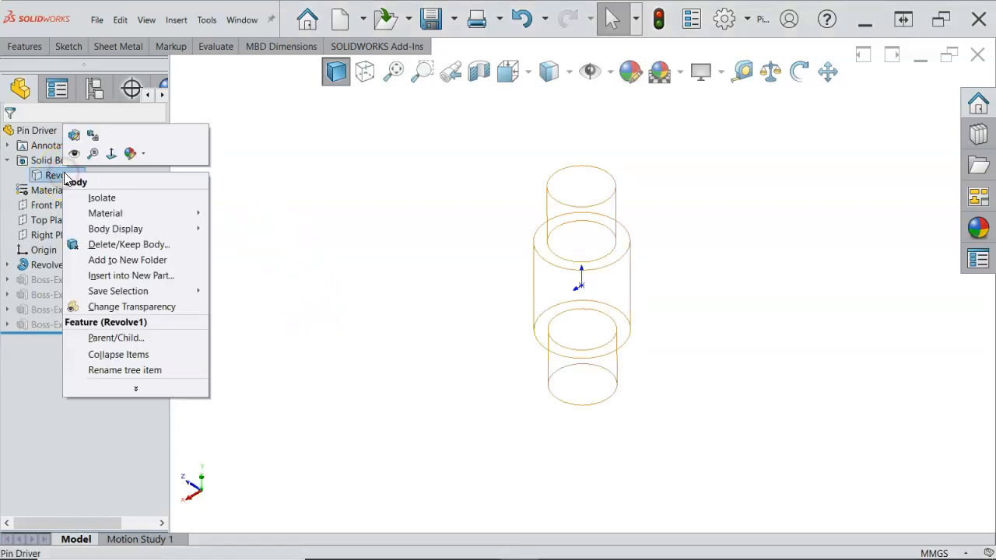
pyautogui.click(74, 156)
pyautogui.click(237, 208)
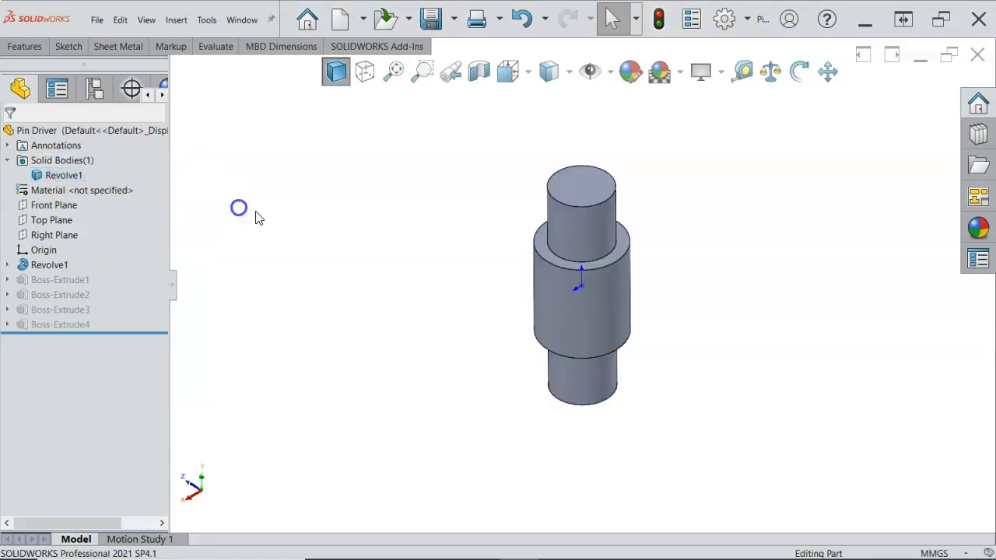